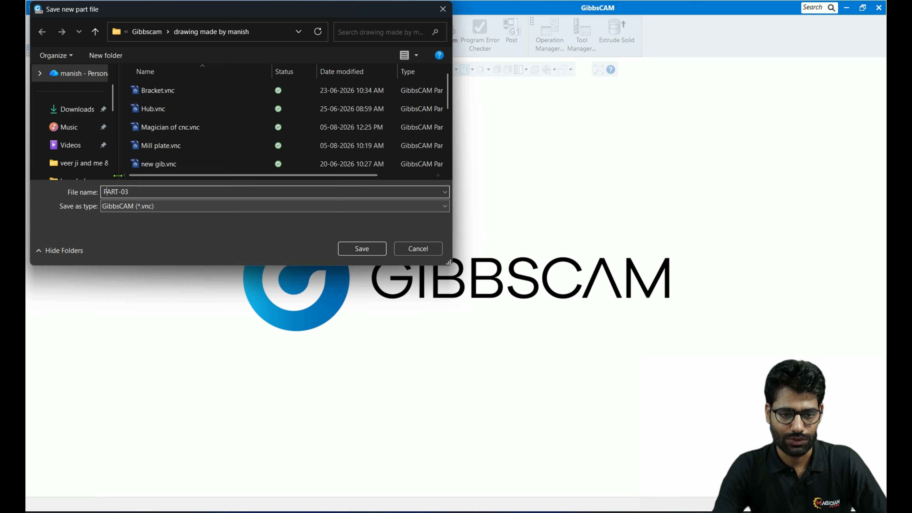
- Save the new part file as PART-03 in GibbsCAM (*.vnc) format and view the stock straight from above
drag(130, 190, 102, 191)
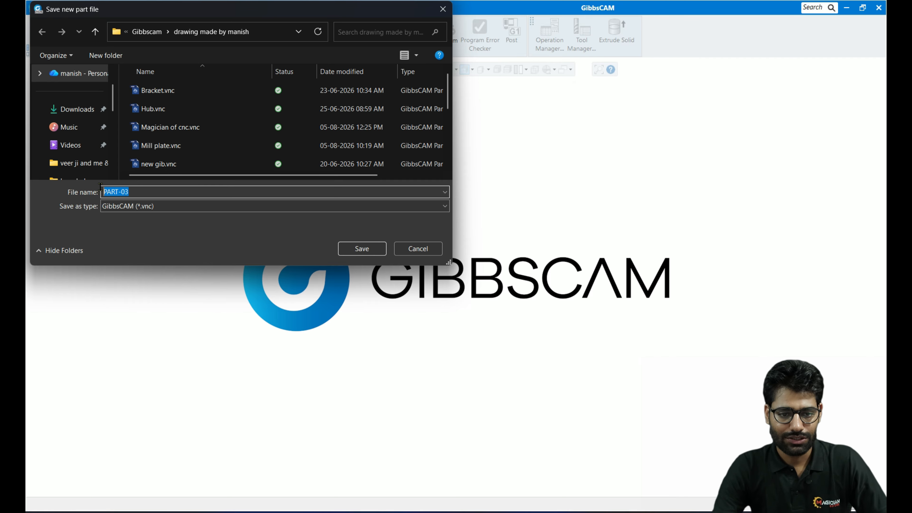
click(362, 249)
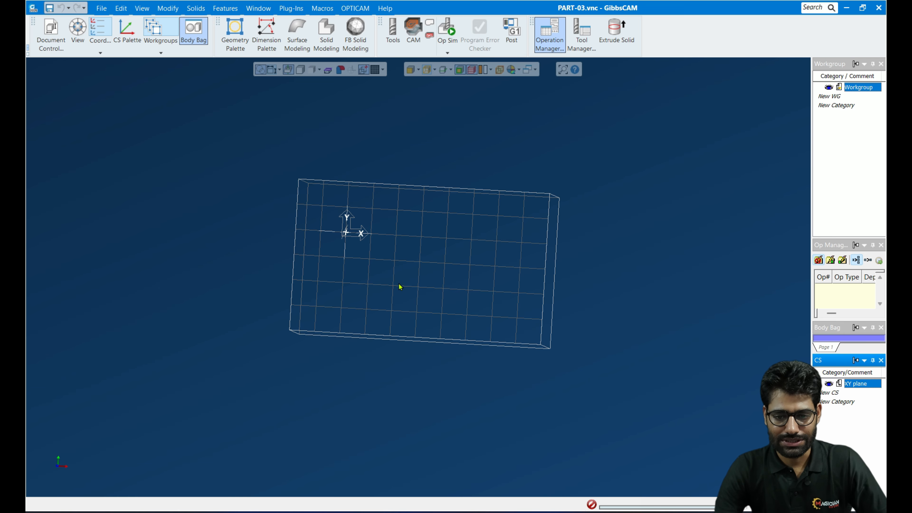
middle_drag(400, 286, 452, 269)
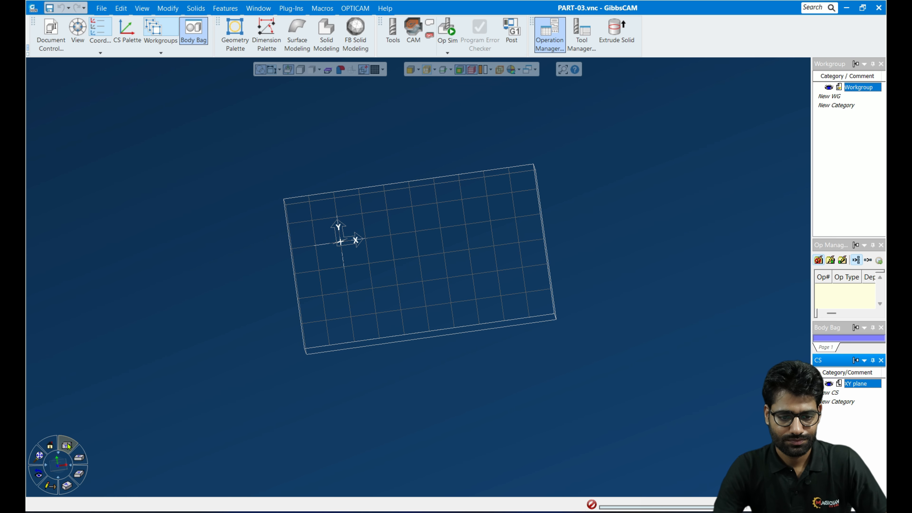
click(68, 446)
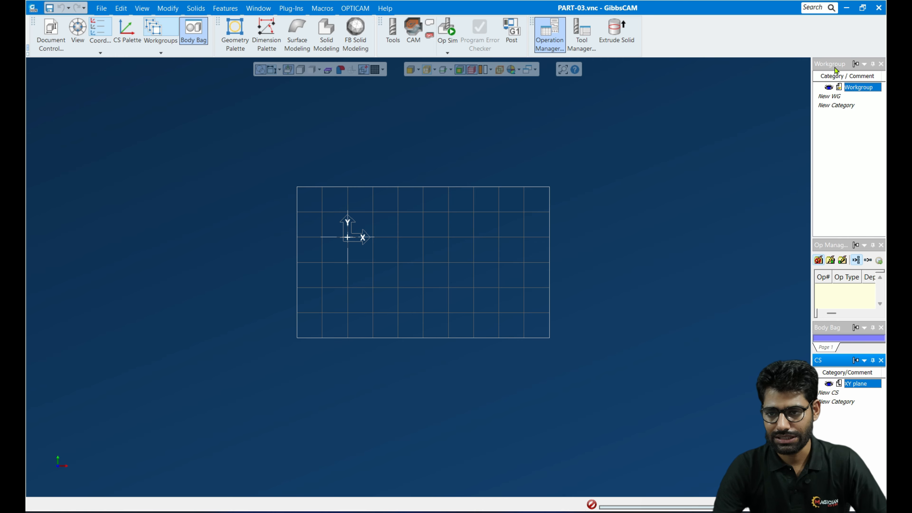
- Close the Workgroup, Operation Manager, Body Bag and CS palettes and fit the stock grid to the view
click(881, 64)
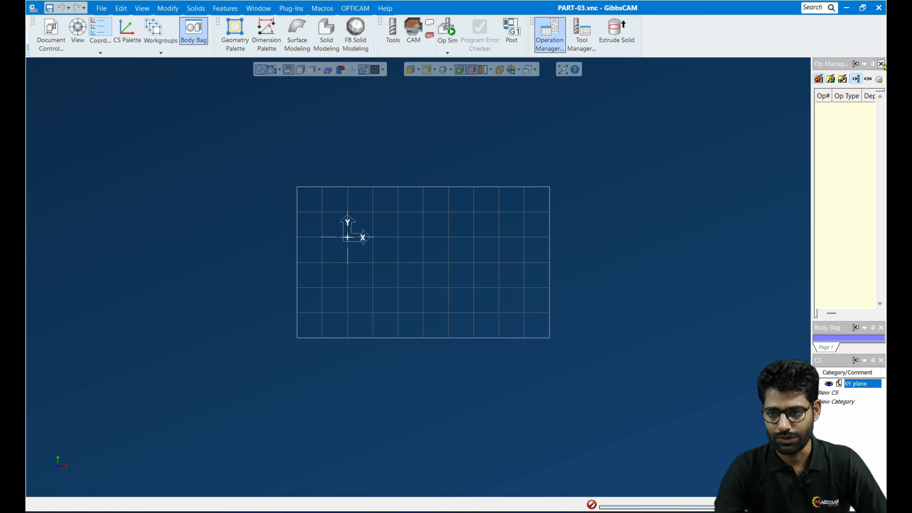
click(881, 64)
click(881, 64)
click(881, 64)
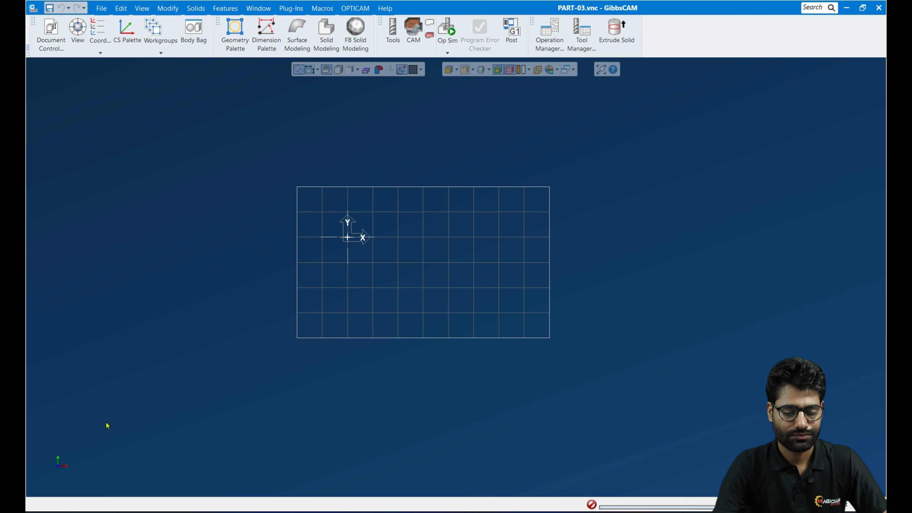
mouse_move(63, 460)
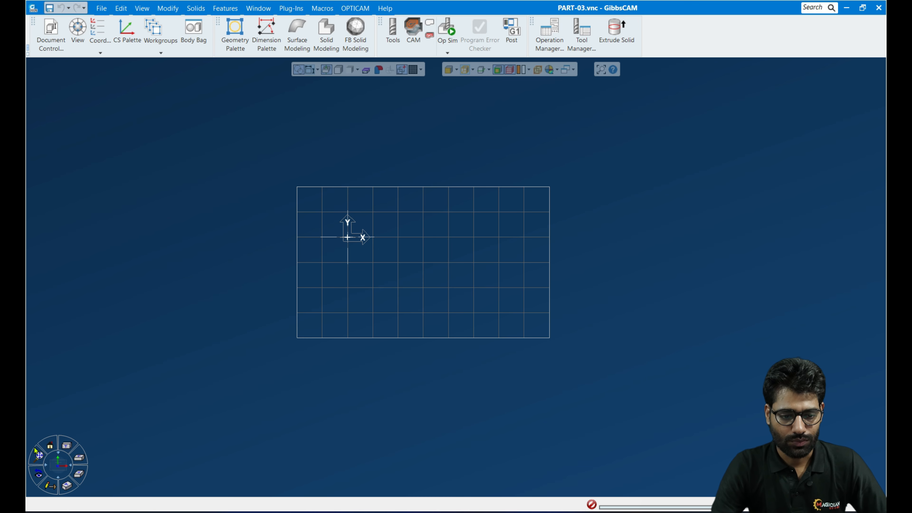
click(39, 455)
scroll(315, 368, up, 1)
scroll(315, 369, down, 2)
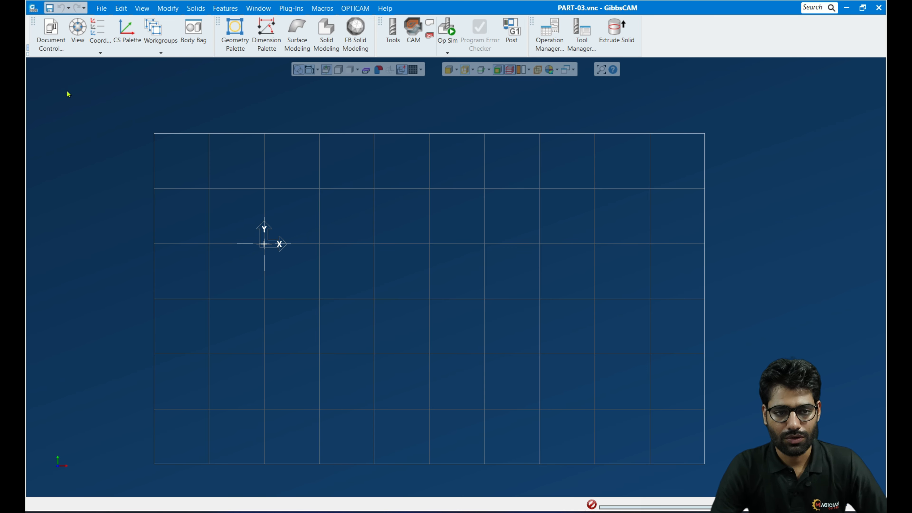
- In the part's document settings, set the stock's X Max to 100 and X Min to 0
click(51, 34)
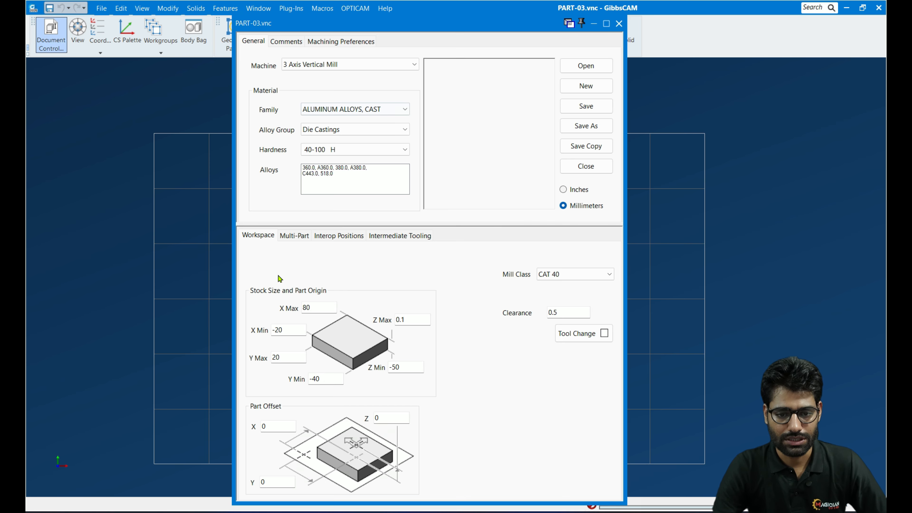
double_click(319, 307)
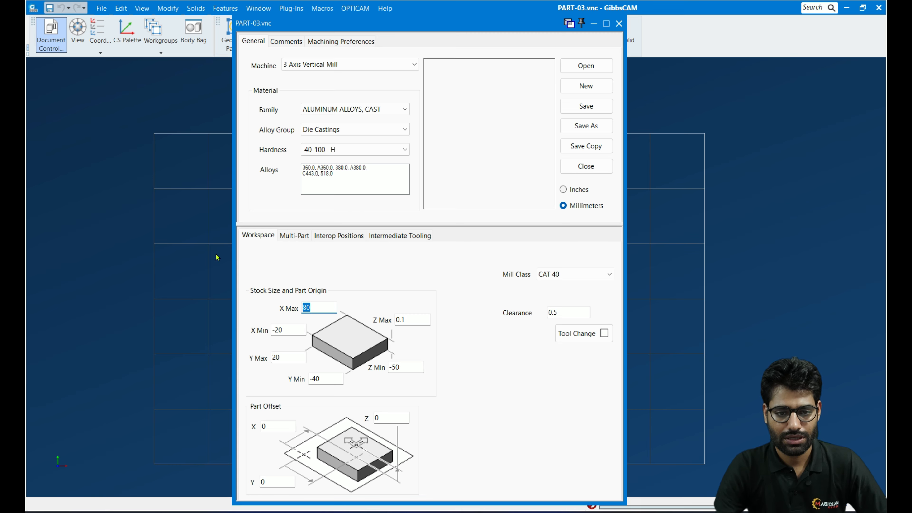
click(619, 24)
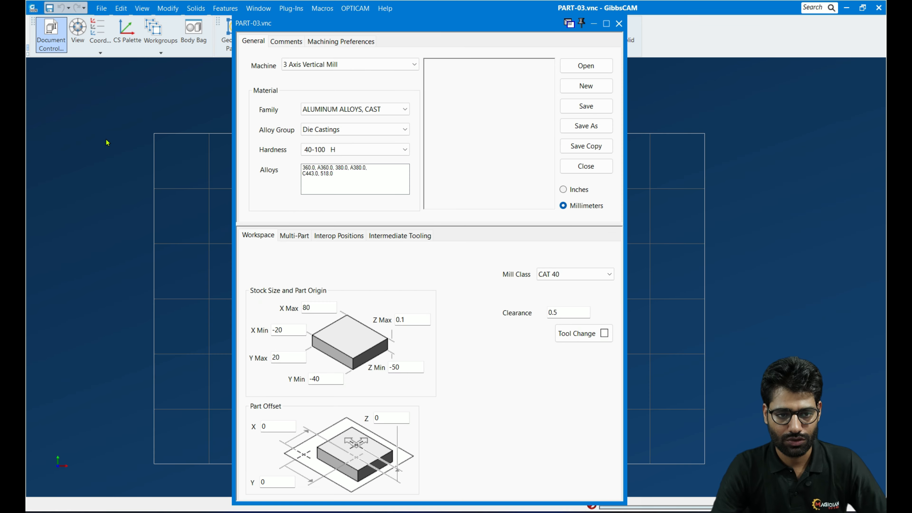
drag(326, 306, 275, 295)
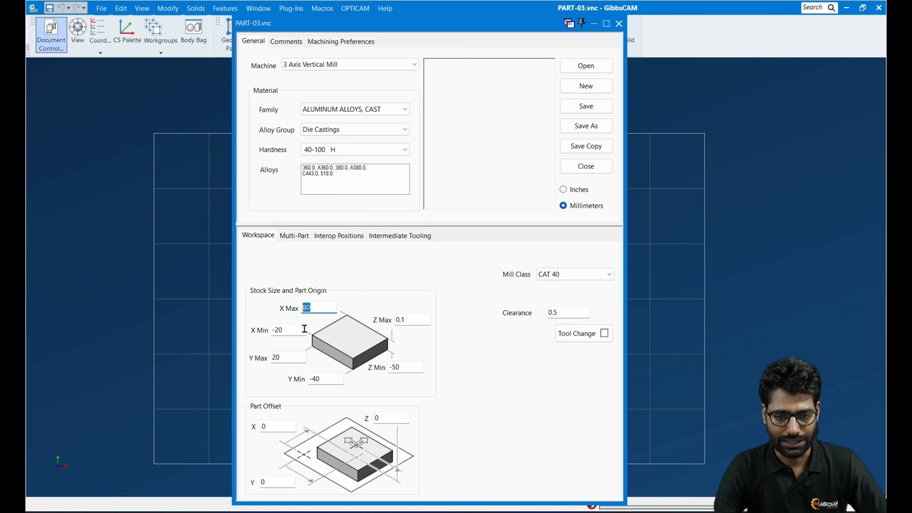
text(100)
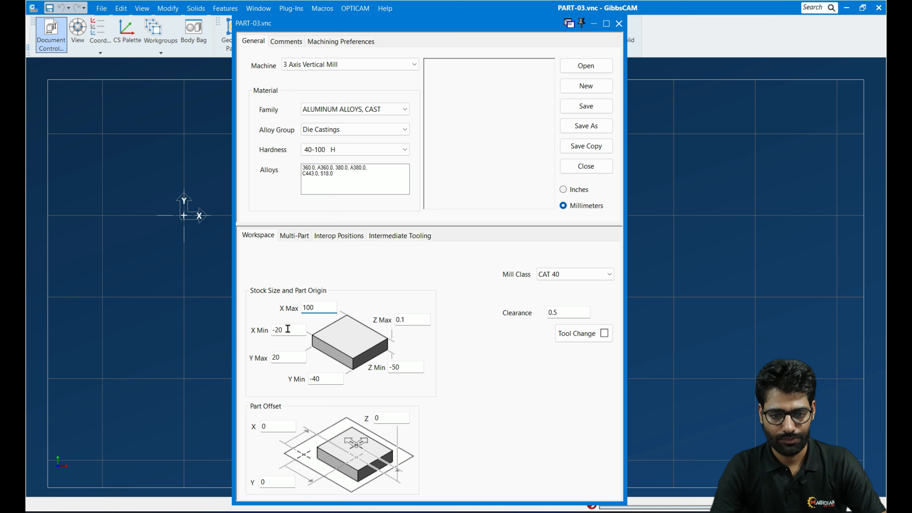
drag(290, 327, 269, 326)
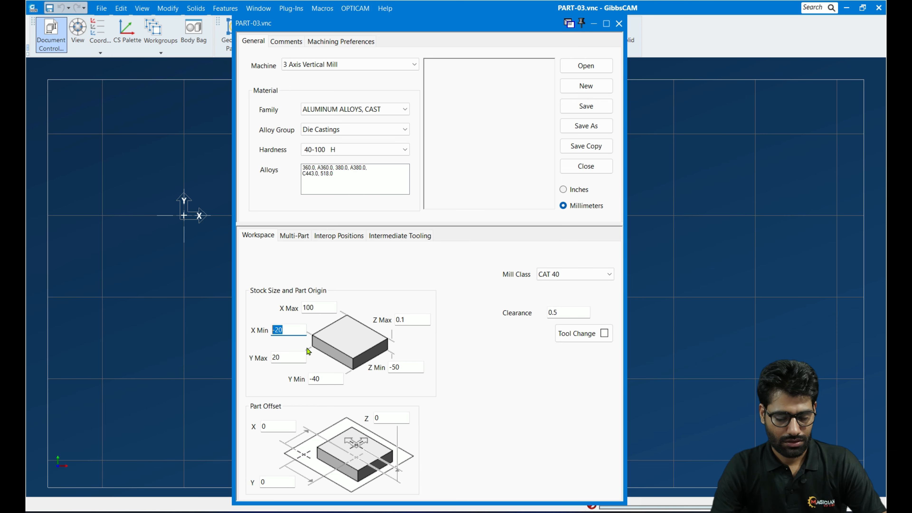
text(0)
- Set the stock's Y Max to 0 and Y Min to 60
drag(292, 357, 270, 357)
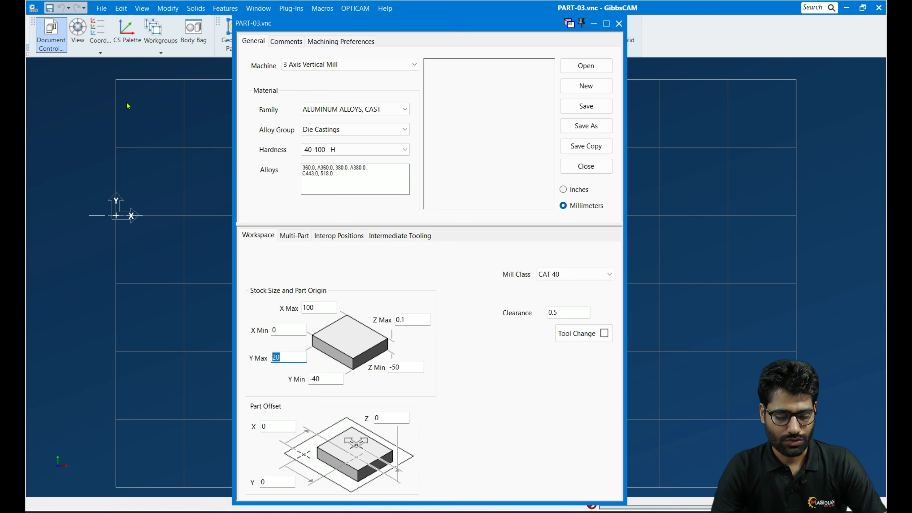
text(0)
click(327, 376)
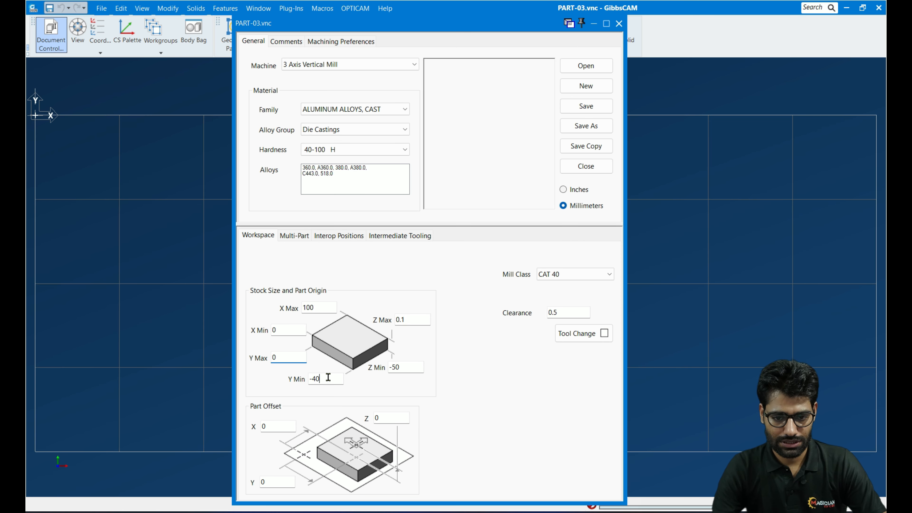
drag(328, 377, 302, 377)
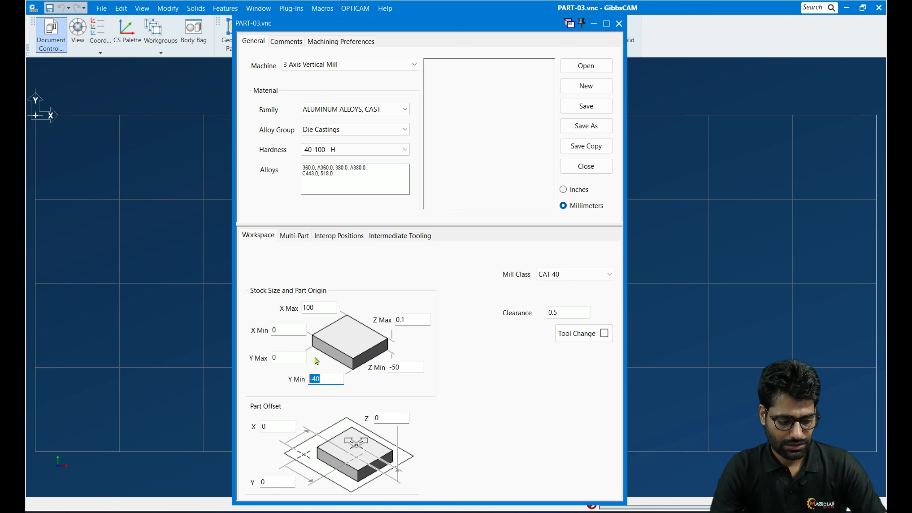
text(60)
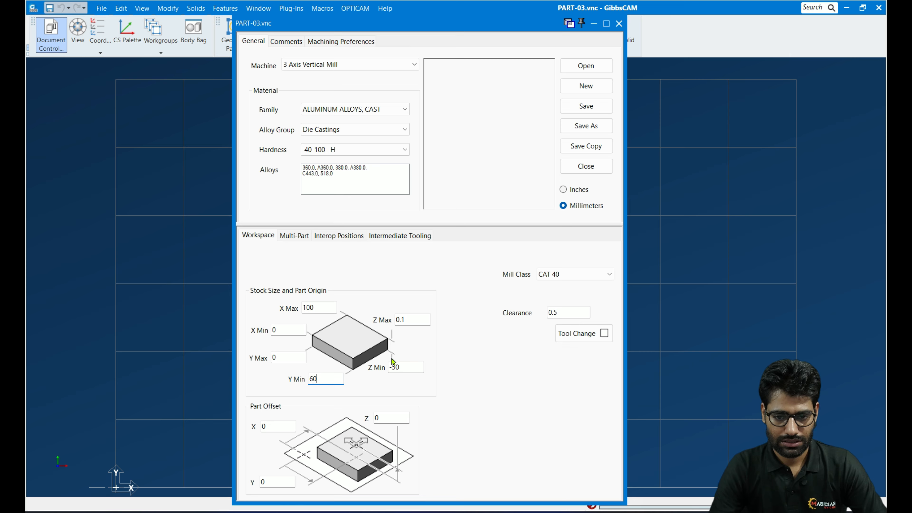
- Set the stock's Z Min to -10 and Z Max to 0, then save the part and close the document settings
drag(391, 367, 411, 368)
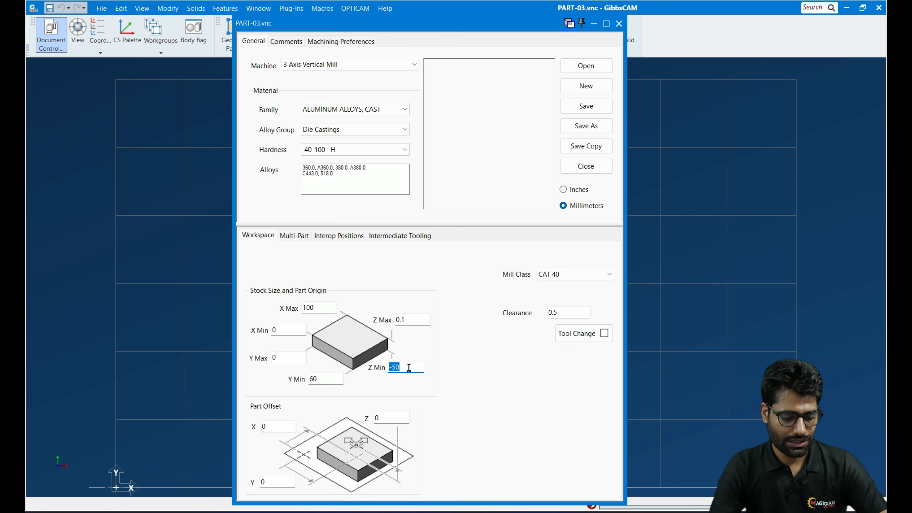
text(-10)
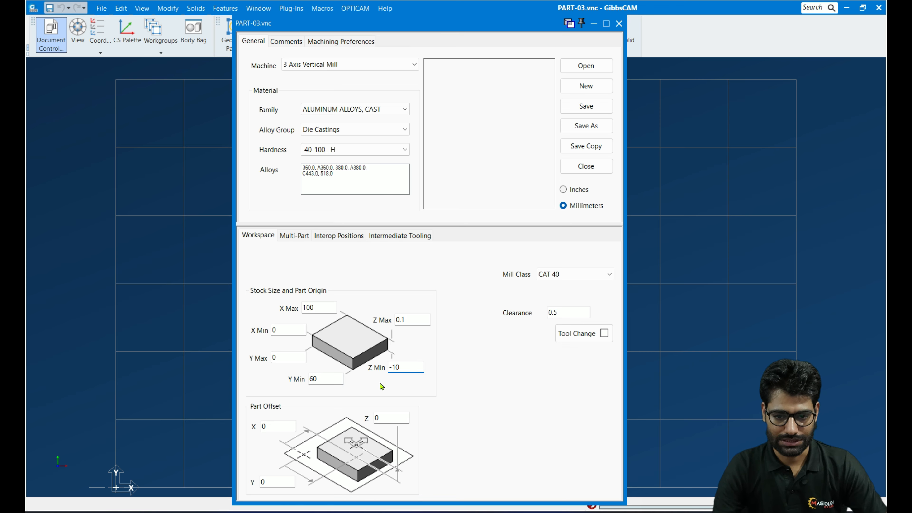
double_click(409, 319)
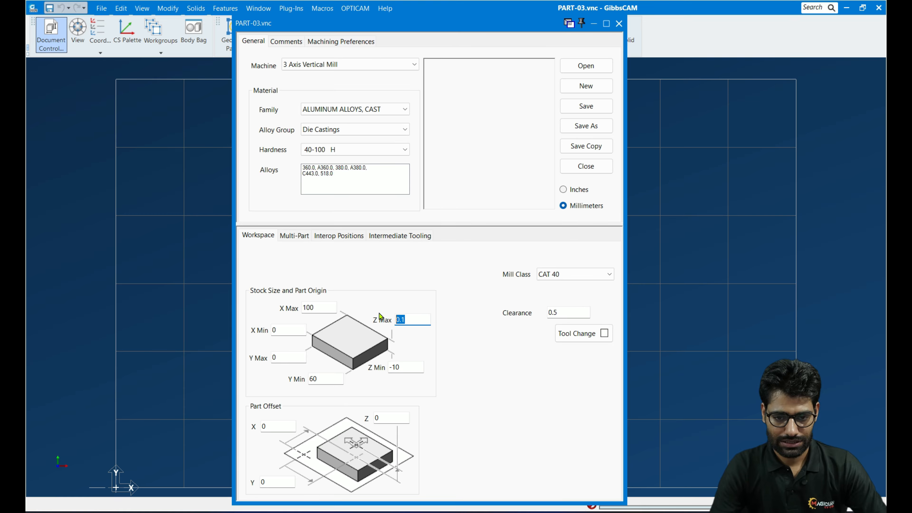
text(0)
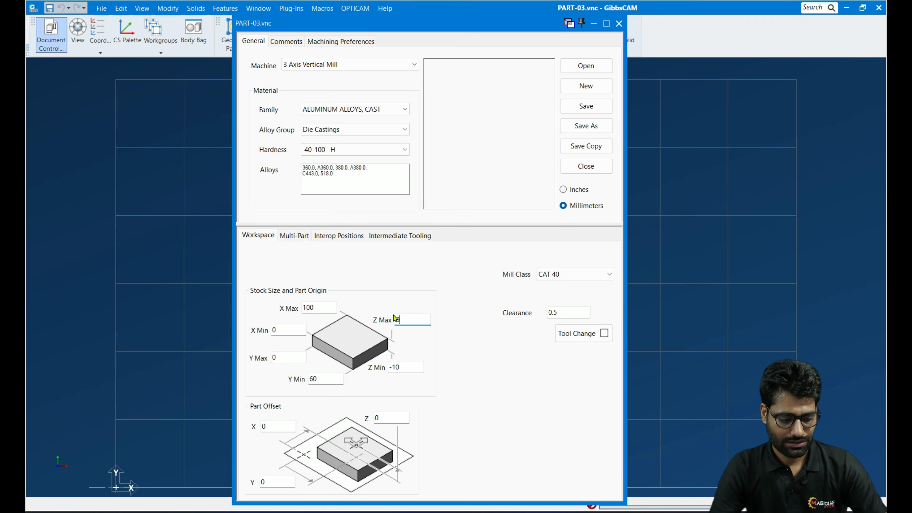
click(589, 114)
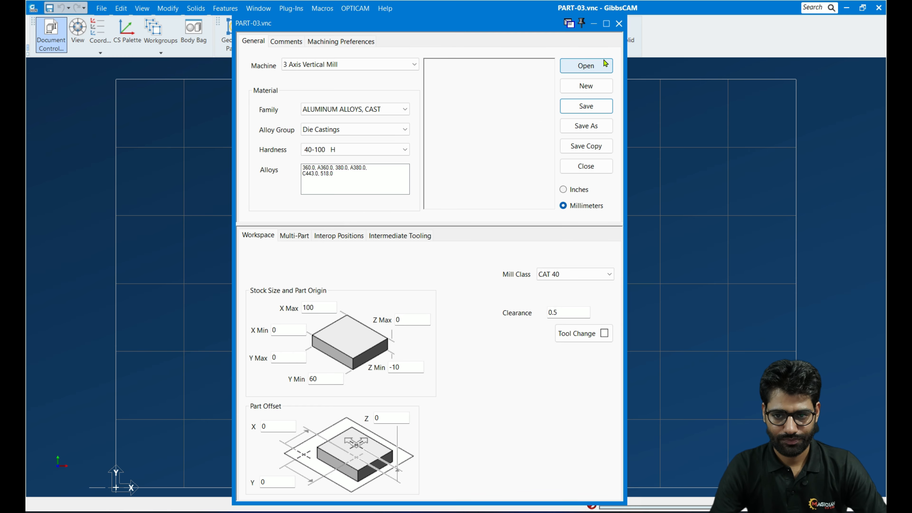
click(619, 23)
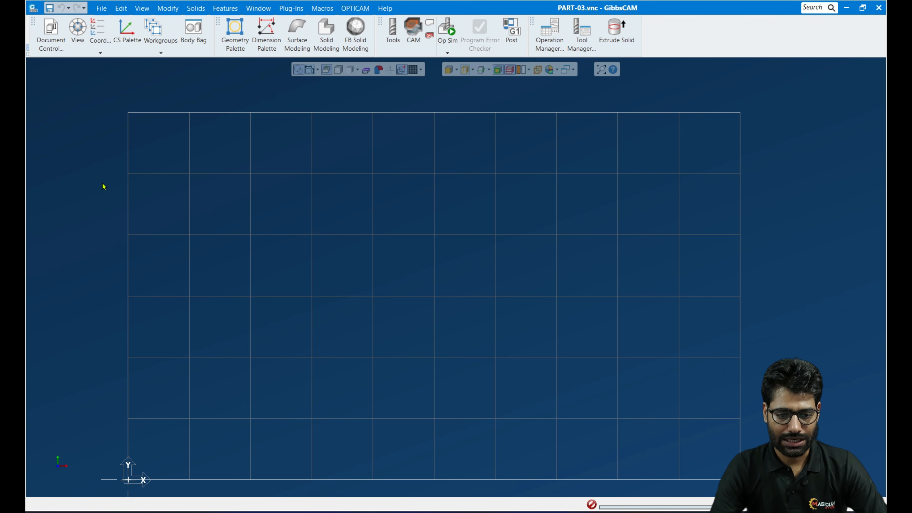
- Change the stock's Y Min to -60 in the document settings and display the stock as a shaded translucent block
click(53, 51)
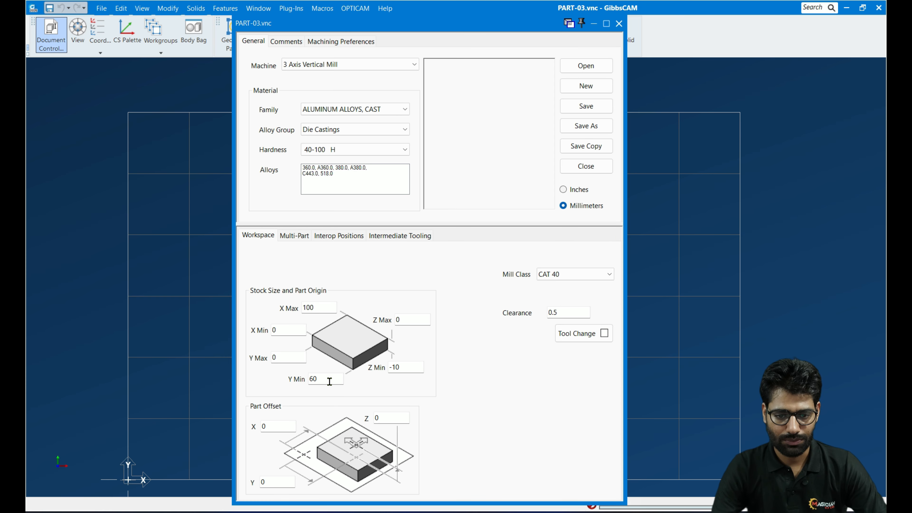
click(310, 379)
text(-)
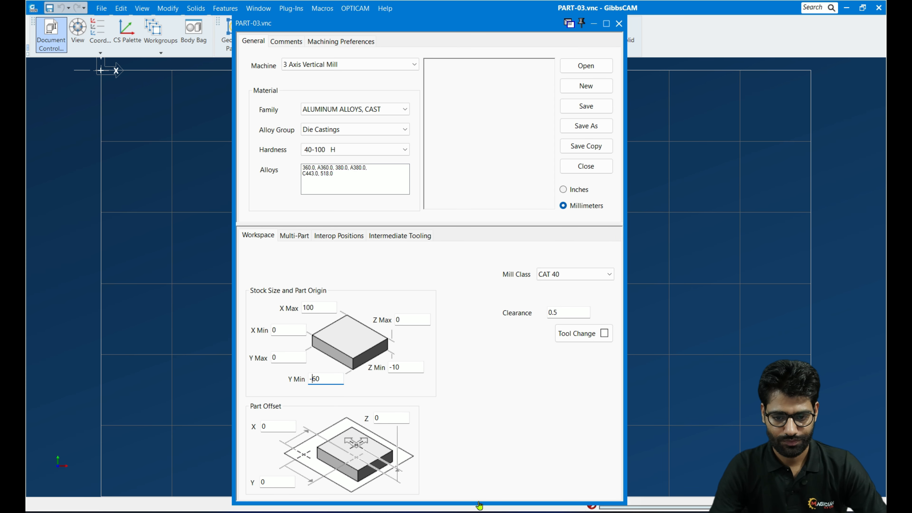
click(619, 23)
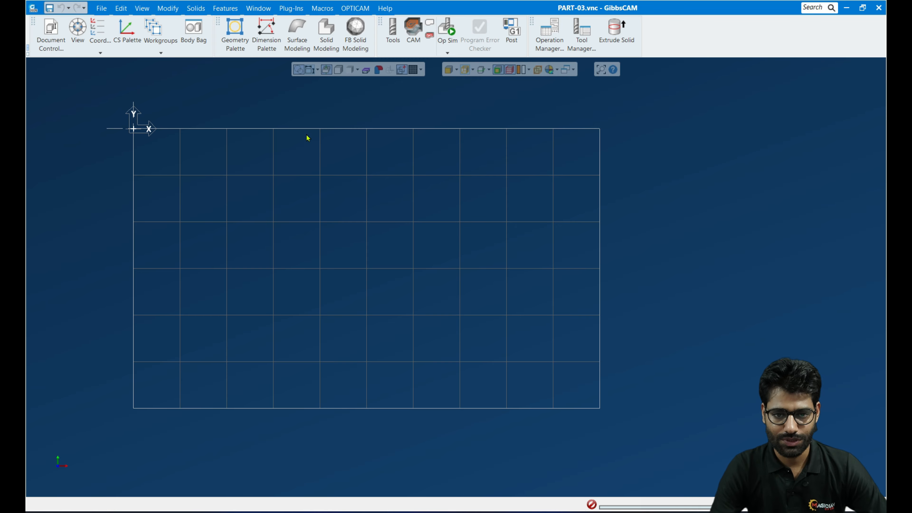
click(340, 70)
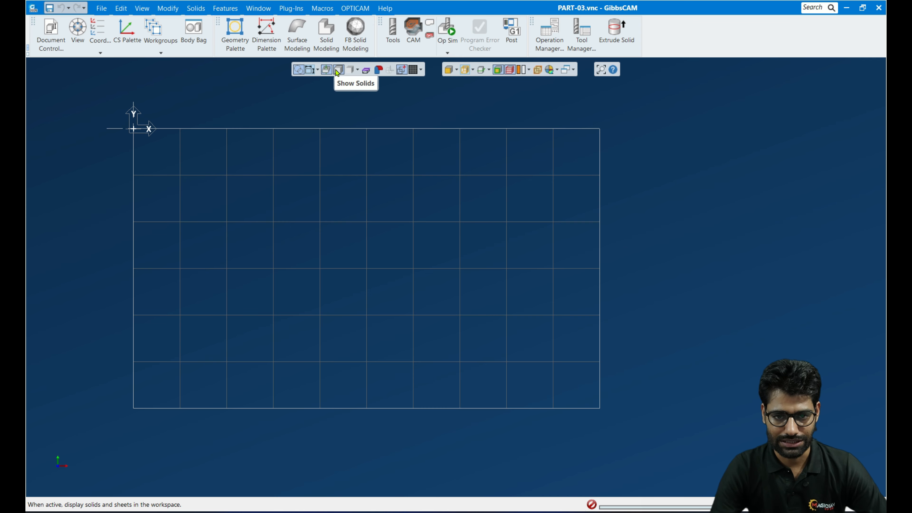
click(412, 71)
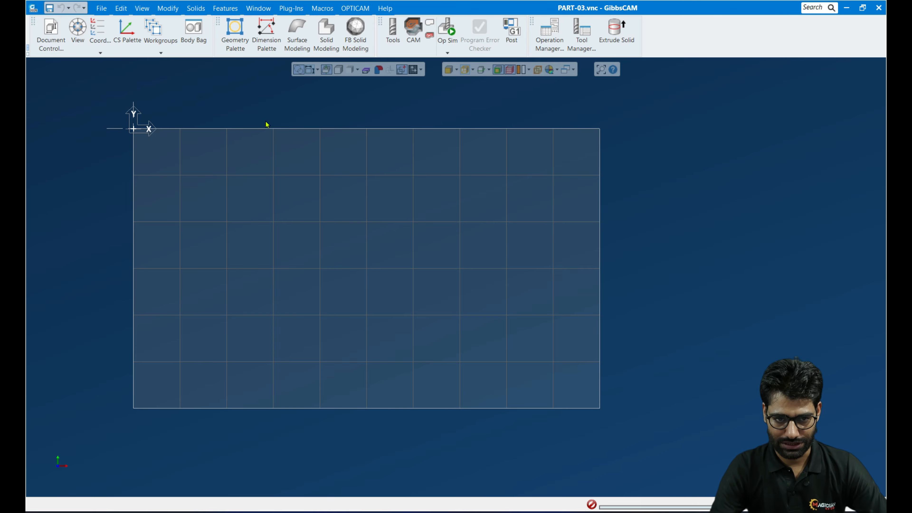
- Move the origin to the stock's lower edge by setting Y Min to 0 and Y Max to 50
click(48, 52)
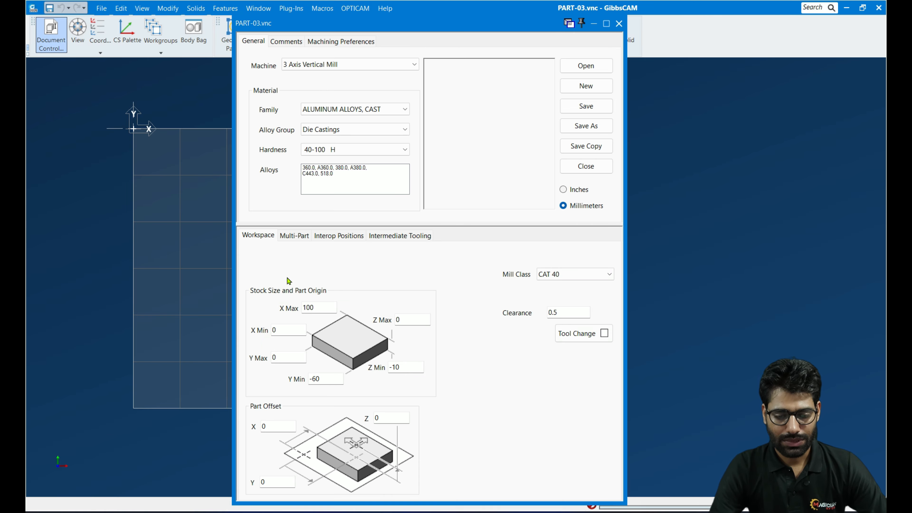
click(327, 382)
drag(327, 381, 300, 380)
text(0)
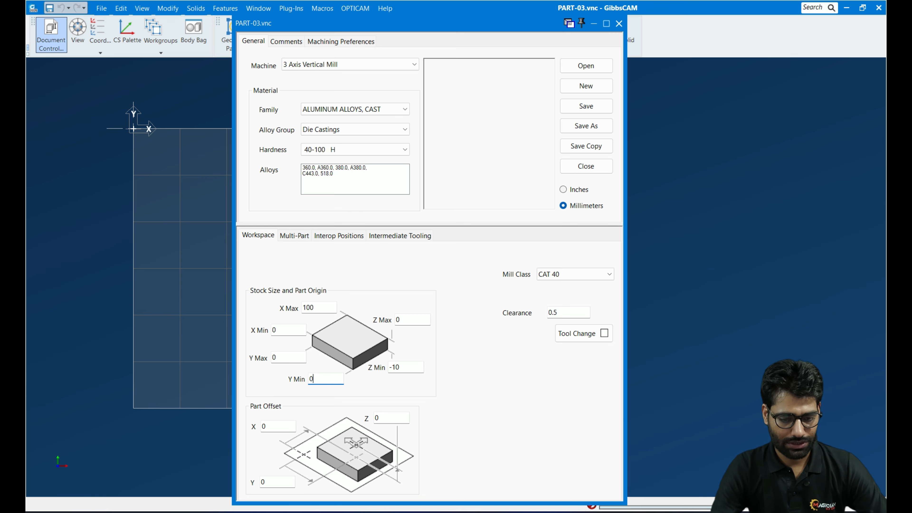
drag(287, 358, 255, 358)
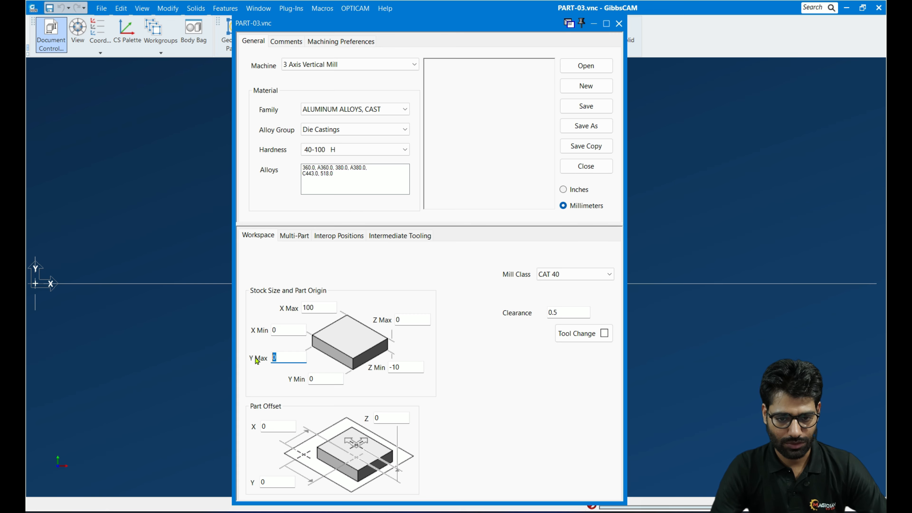
text(50)
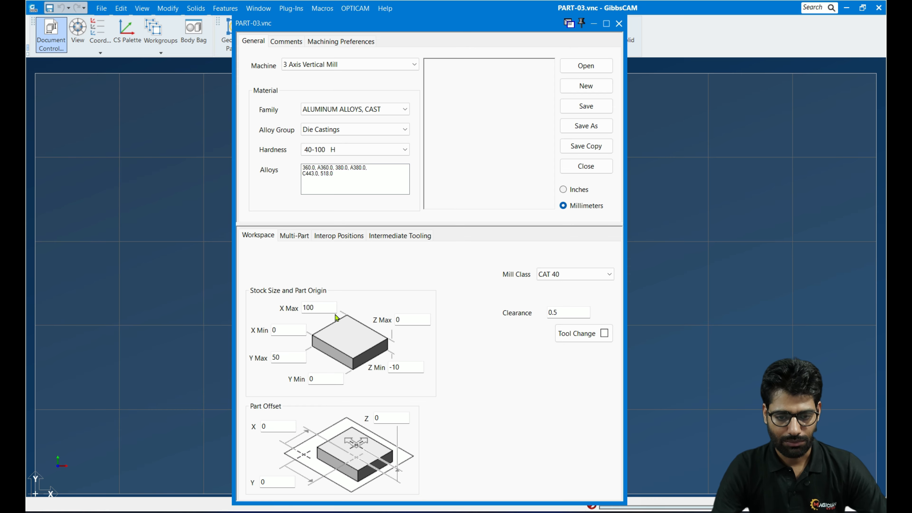
- Centre the part origin along the stock's length by setting X Max to 50 and X Min to -50
drag(323, 309, 303, 308)
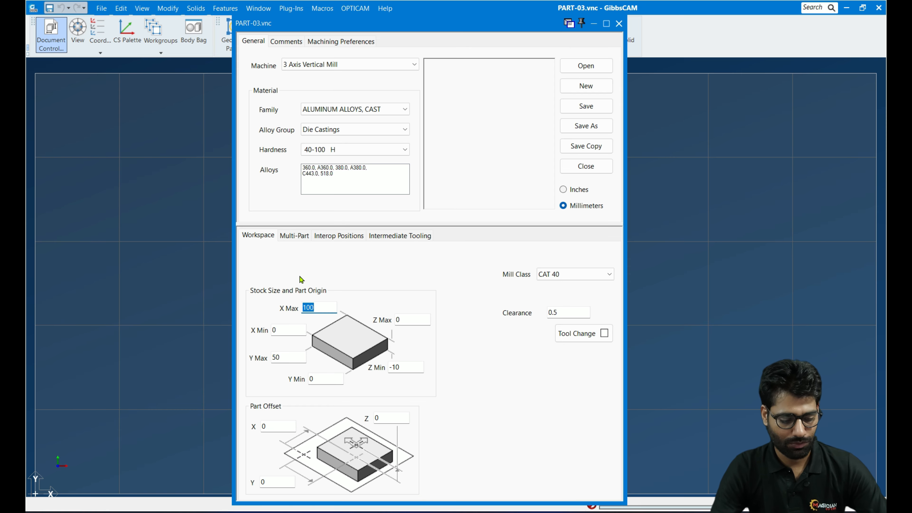
text(50)
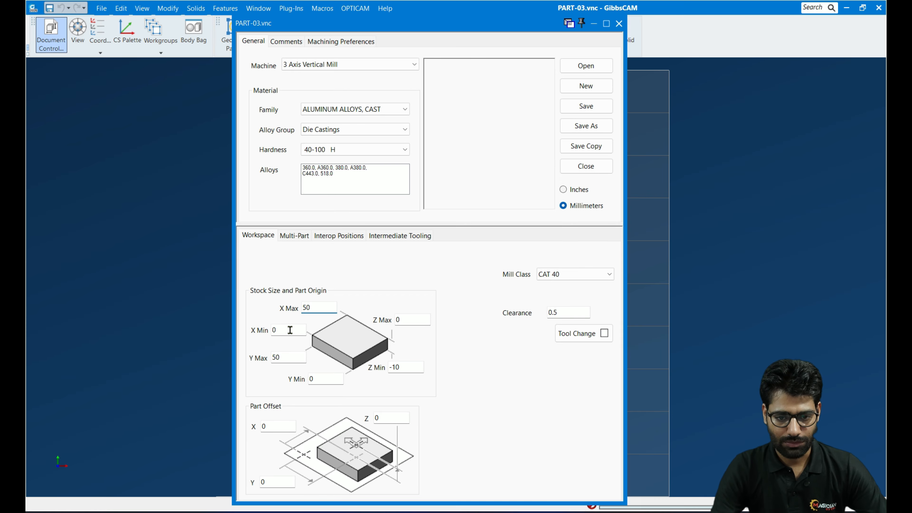
double_click(291, 330)
text(50)
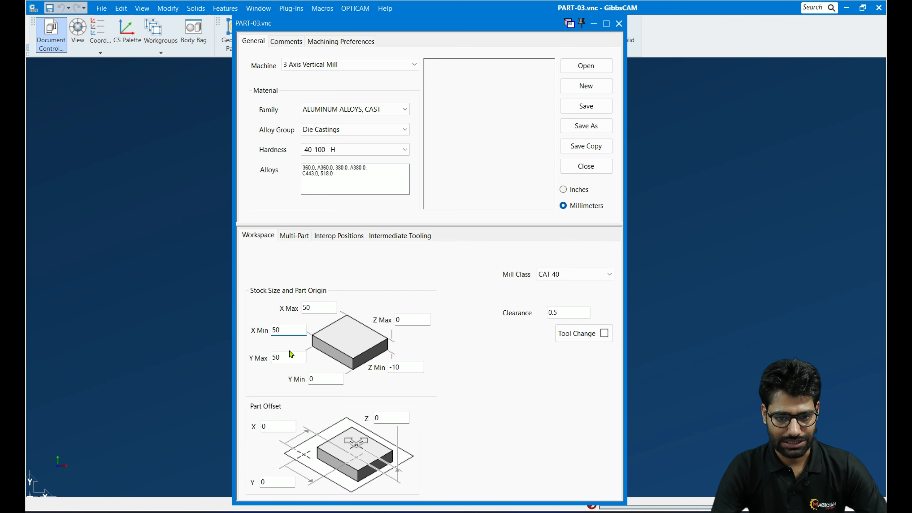
key(BackSpace)
key(BackSpace)
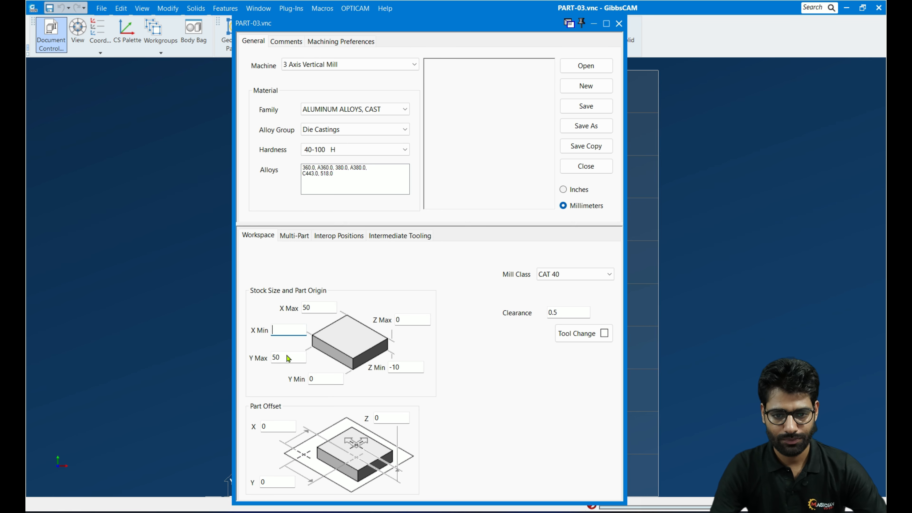
text(-)
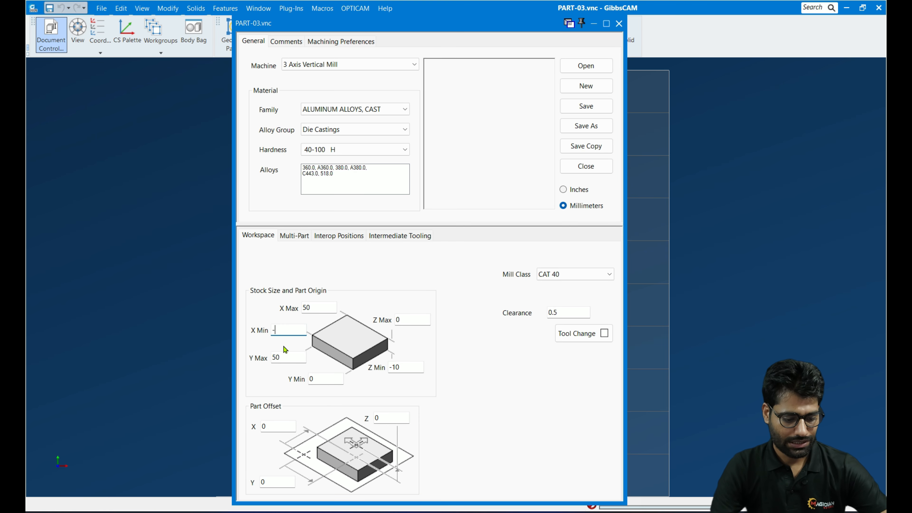
text(50)
key(Tab)
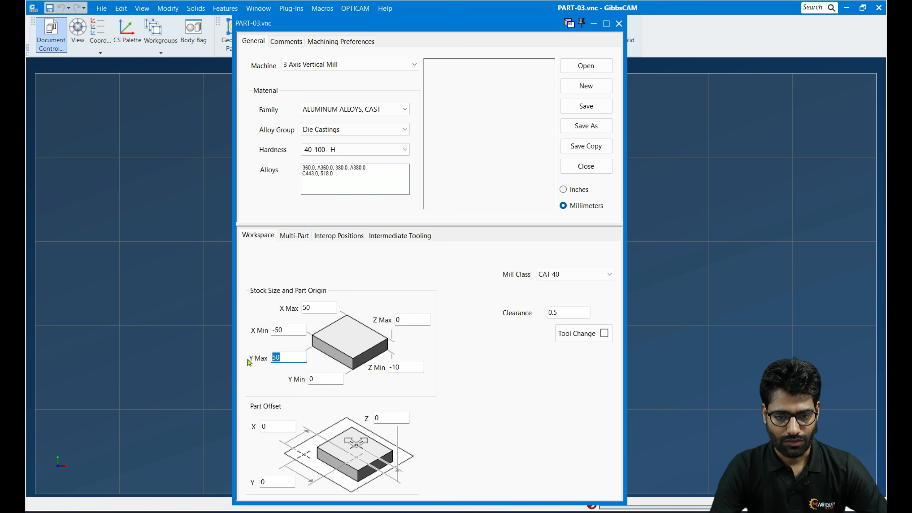
- Set the stock's Y Max to 25 and Y Min to -25, then save the part and close the document settings
text(25)
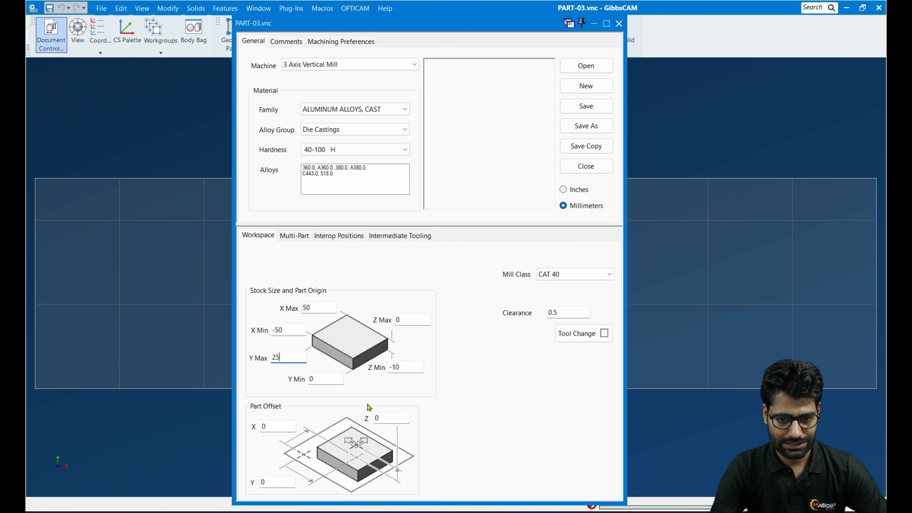
key(Tab)
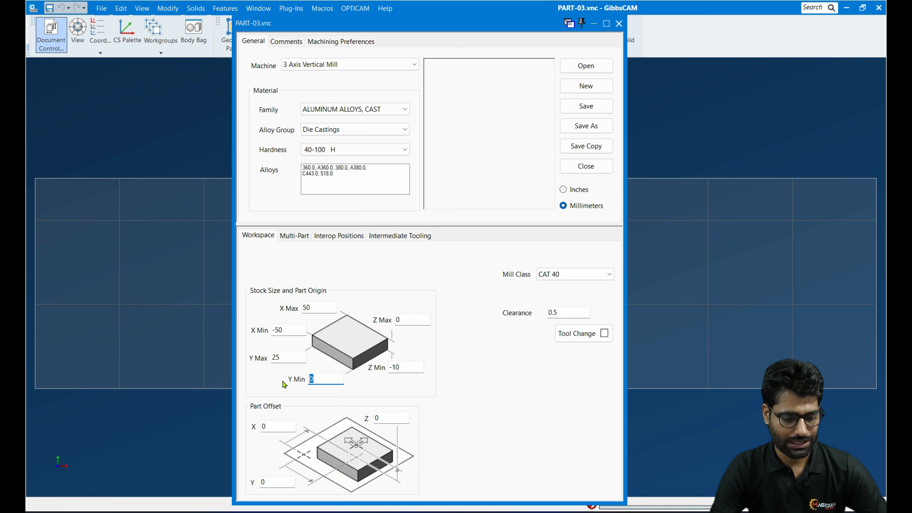
text(-25)
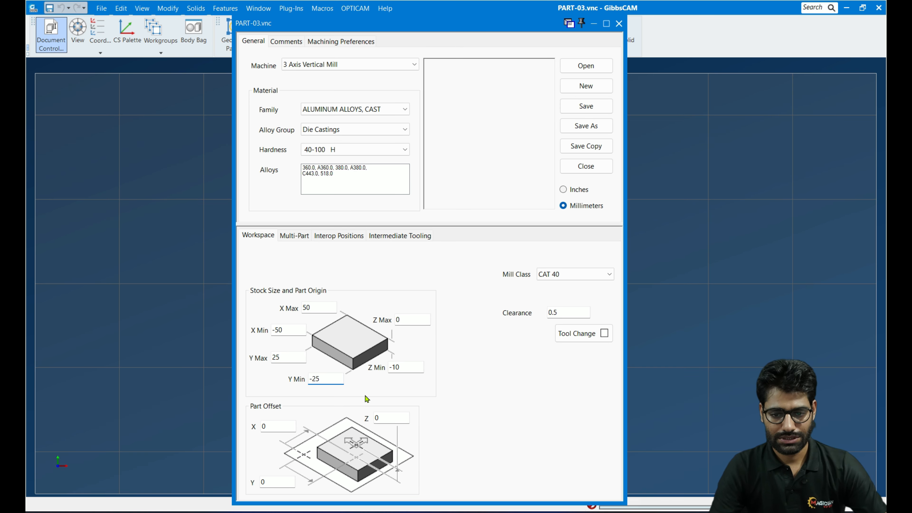
click(587, 105)
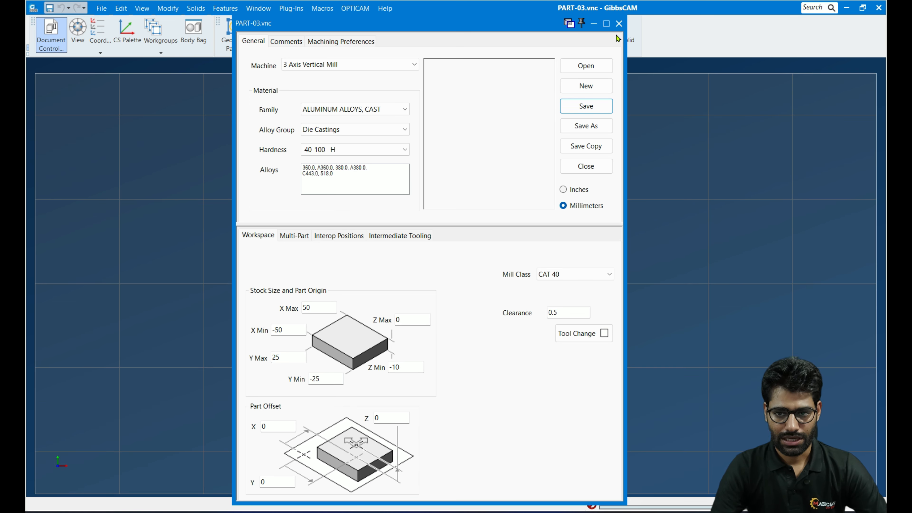
click(618, 23)
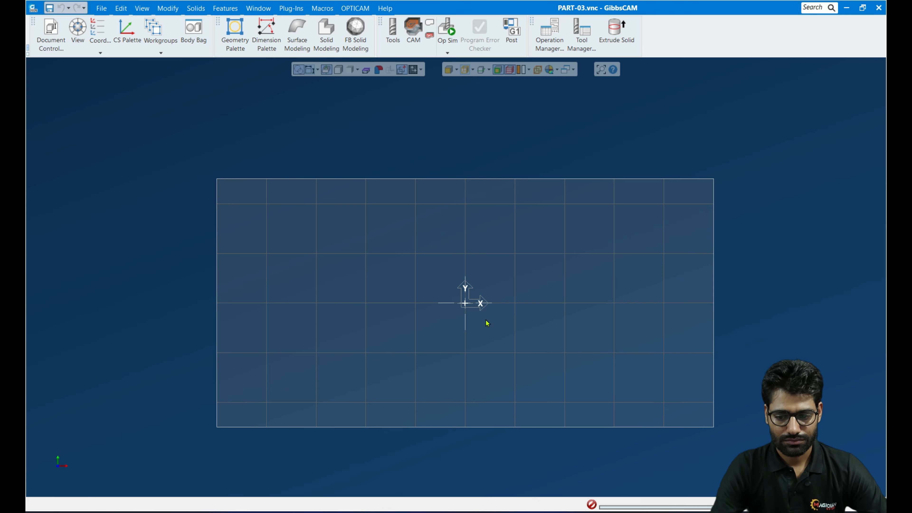
- Switch to the part drawing image, examine the dimensions that determine the stock size and origin, and return to GibbsCAM
mouse_move(619, 512)
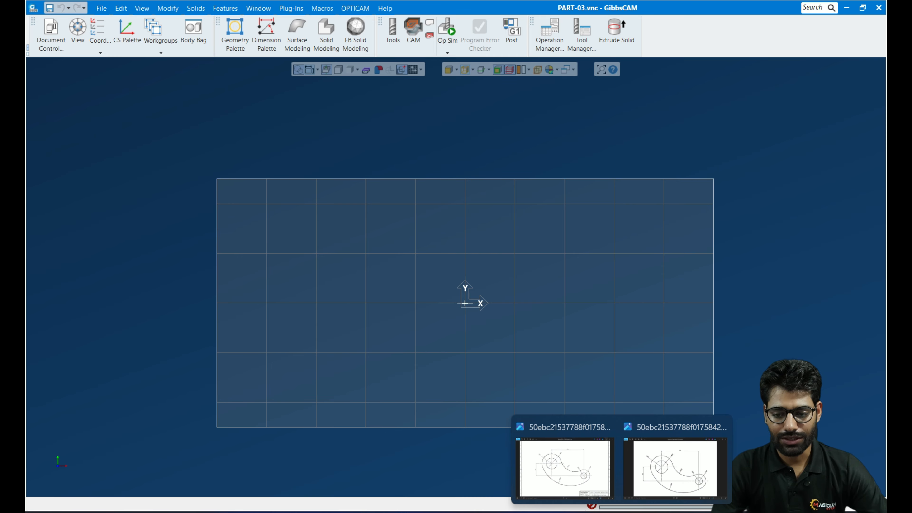
click(658, 484)
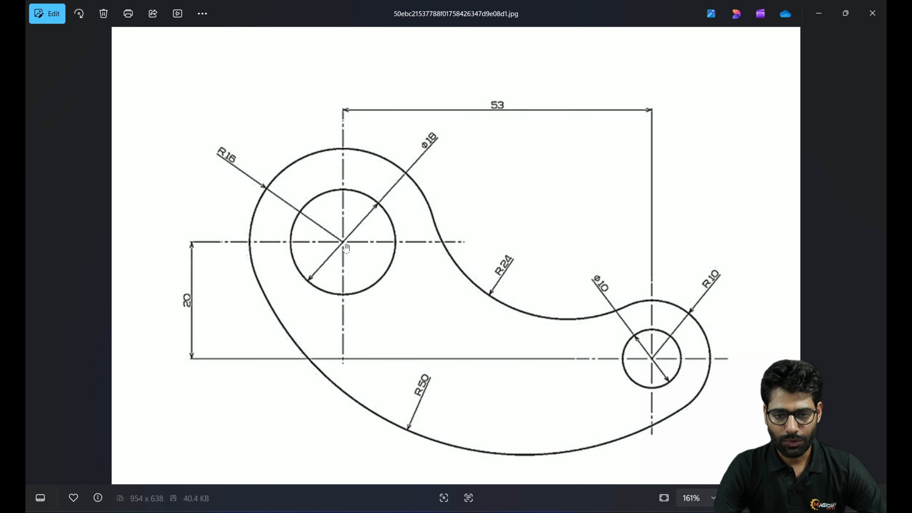
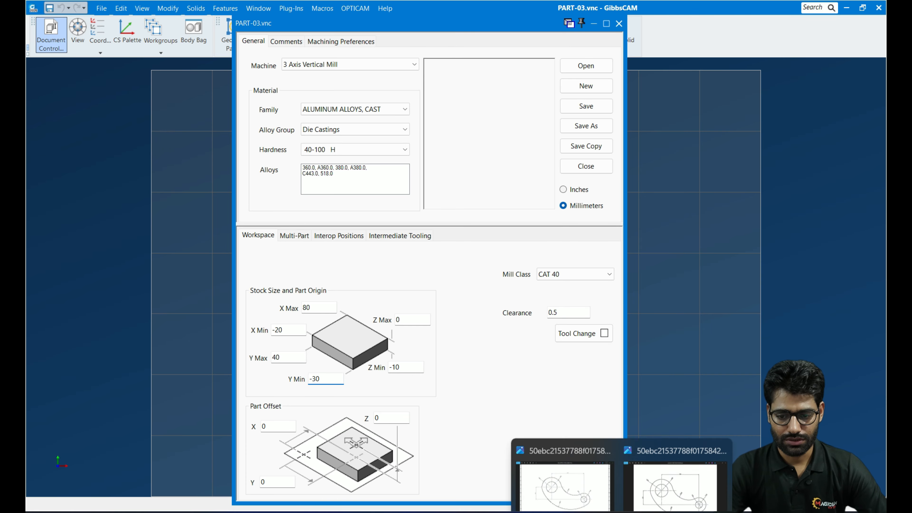
click(649, 475)
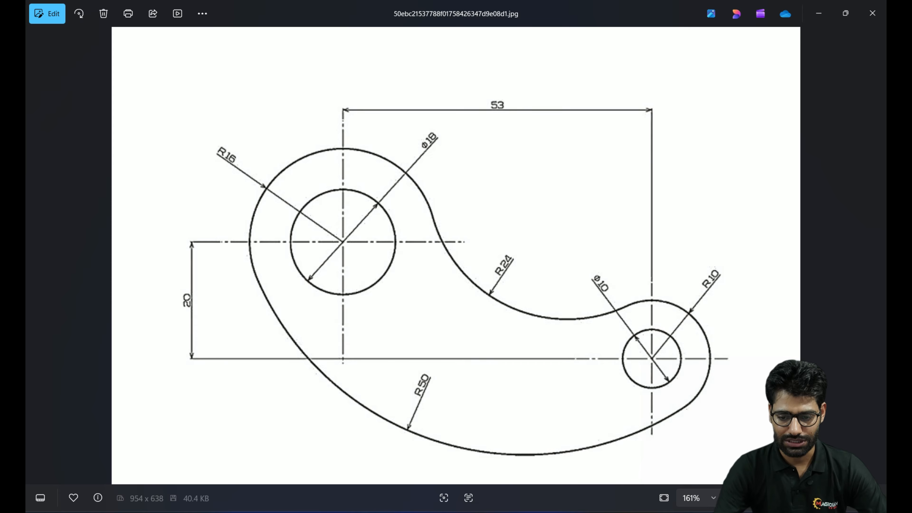
click(646, 463)
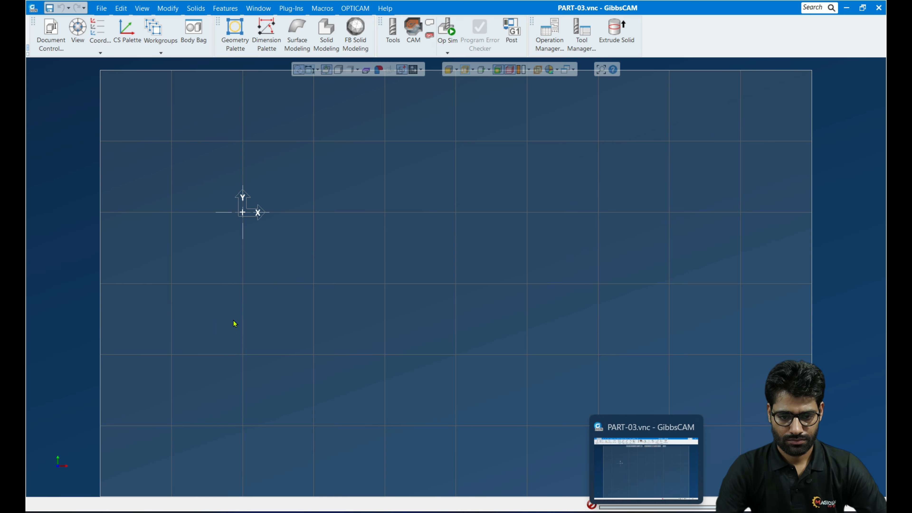
- Create a geometry point at the part origin with X 0, Y 0 and Z 0, and select that point
scroll(231, 339, up, 3)
scroll(231, 339, down, 5)
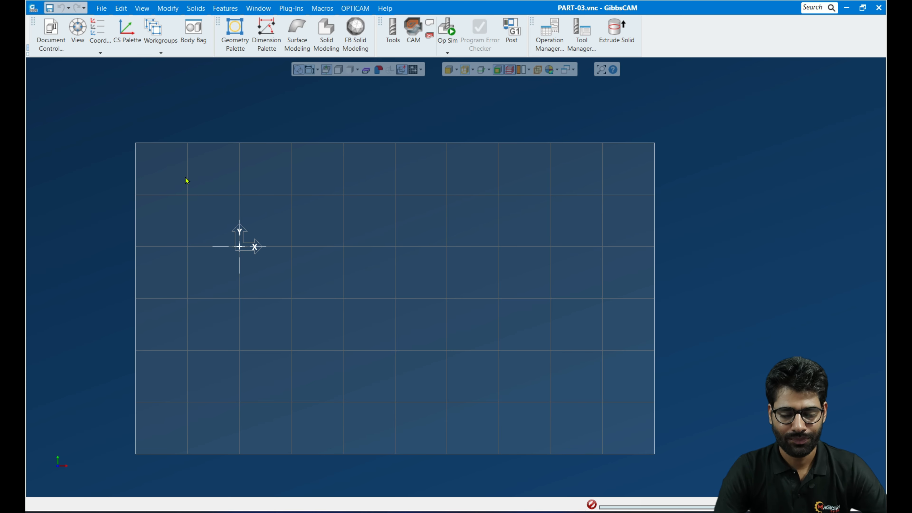
click(234, 47)
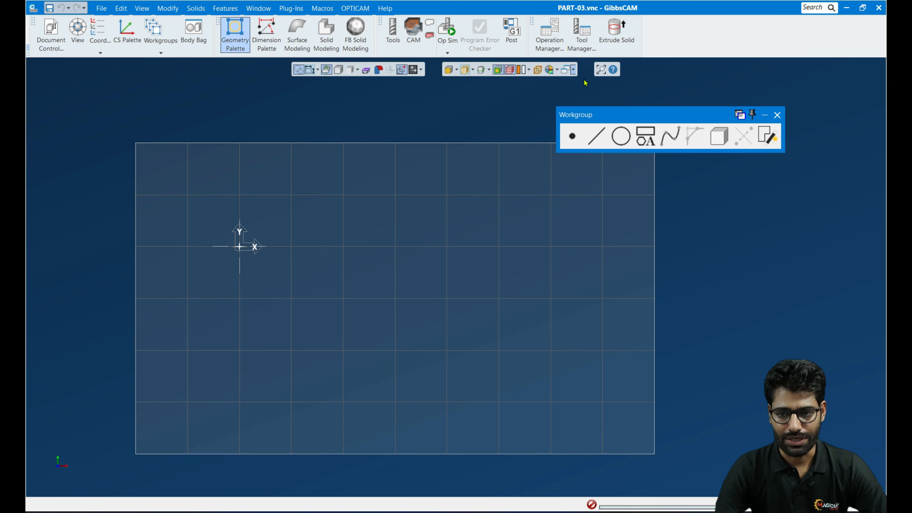
drag(645, 119, 667, 90)
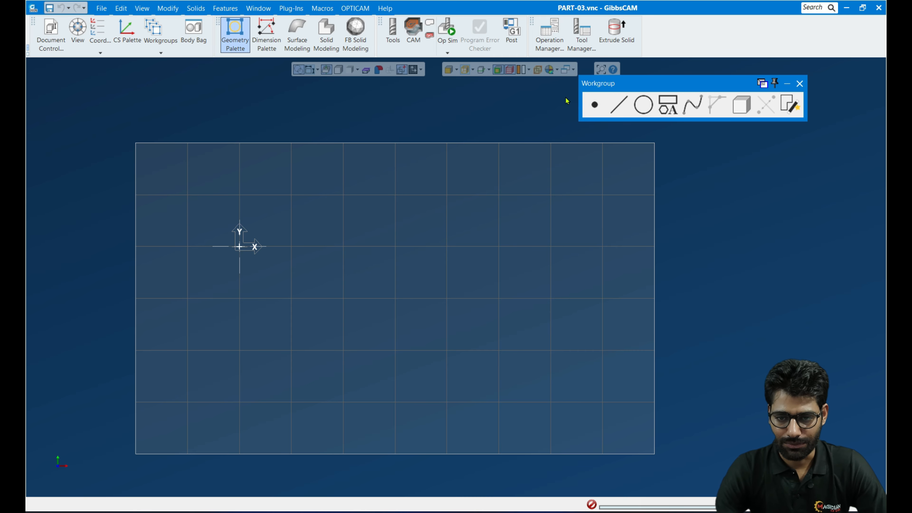
click(595, 105)
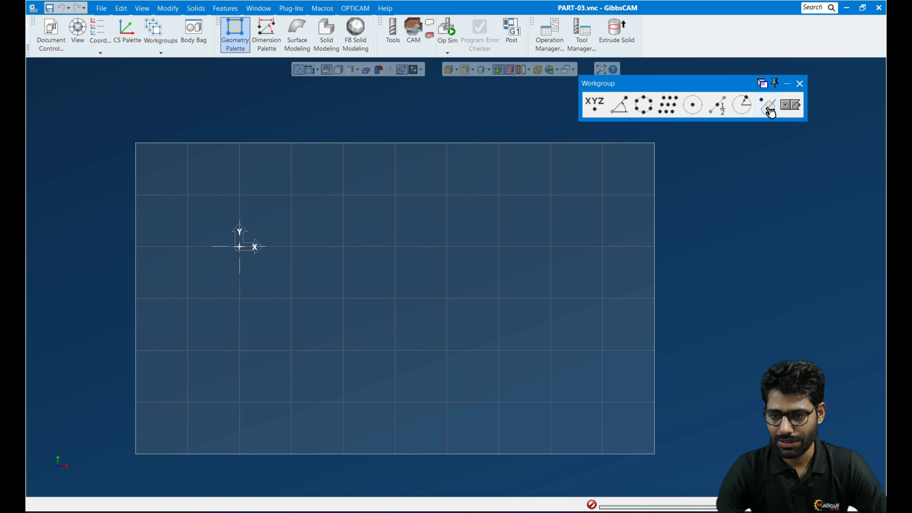
click(602, 108)
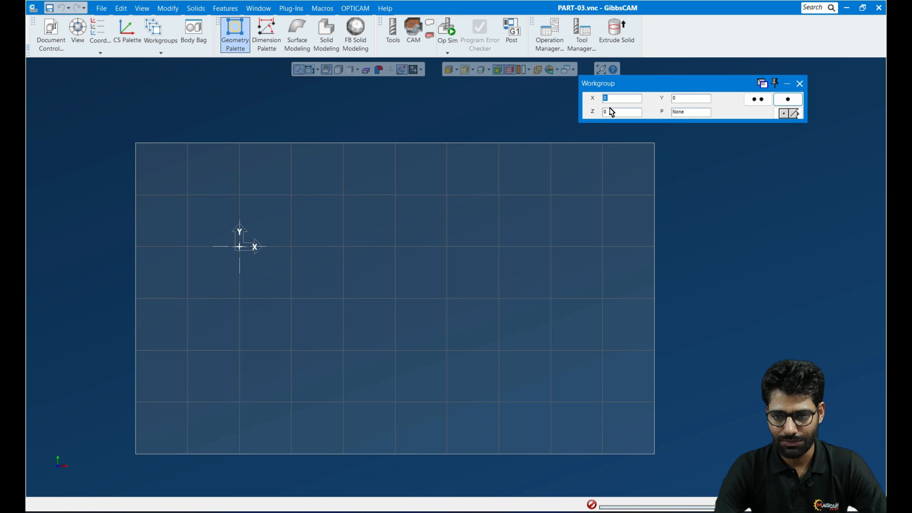
click(757, 104)
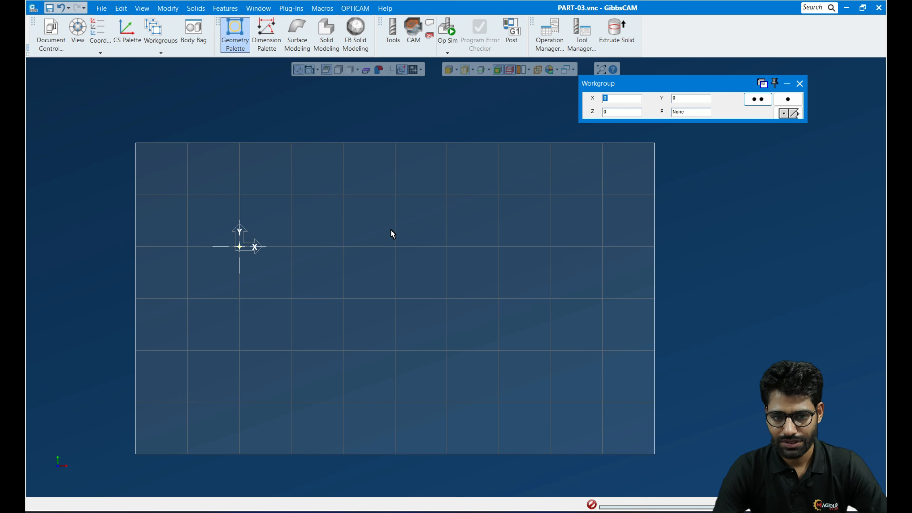
scroll(210, 265, down, 2)
scroll(230, 261, up, 4)
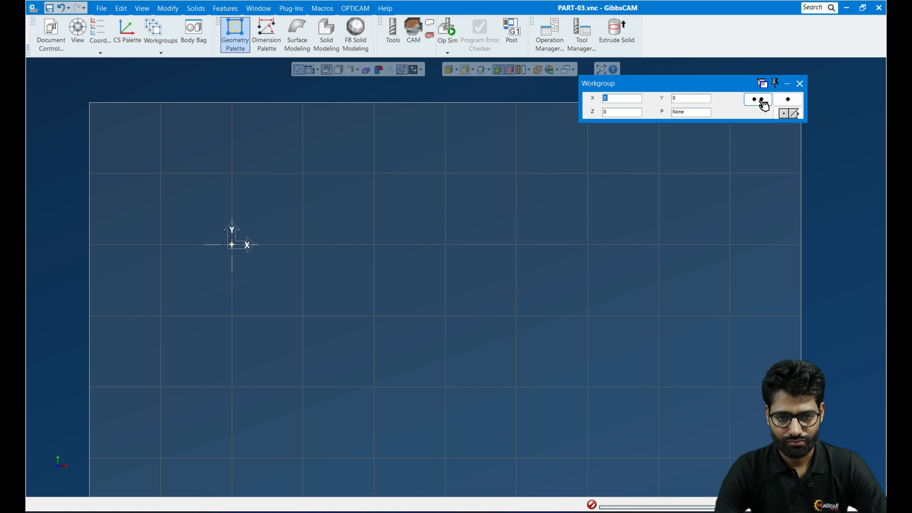
scroll(240, 264, up, 1)
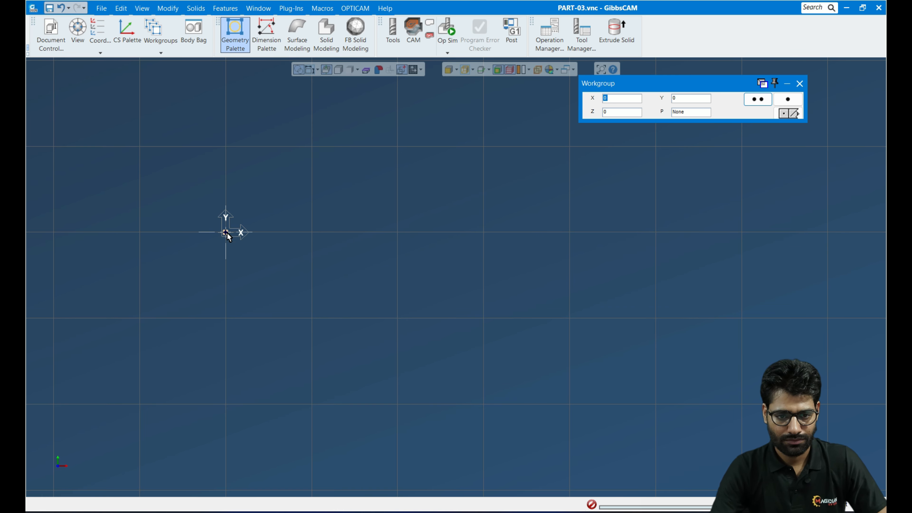
key(Escape)
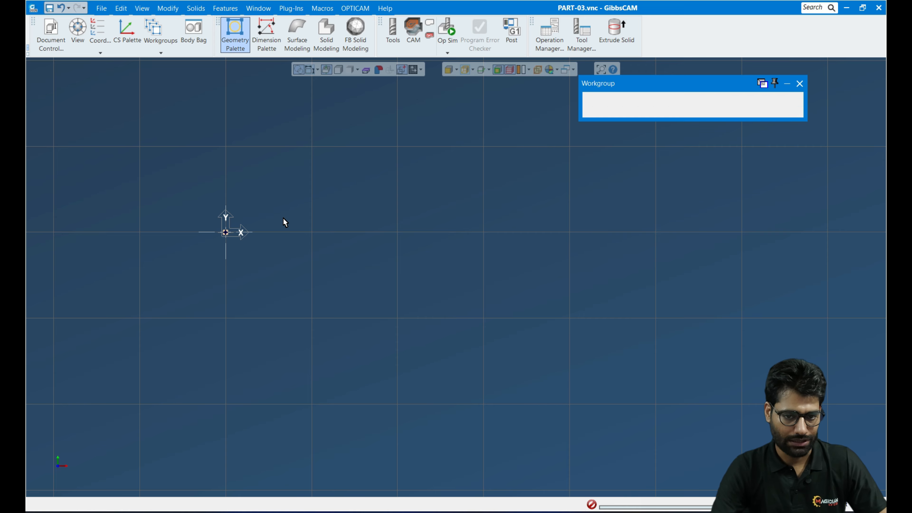
click(230, 233)
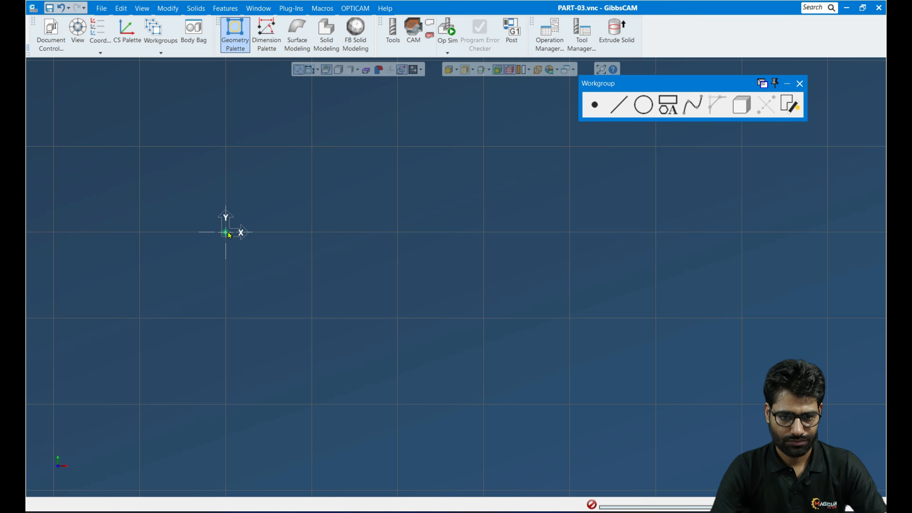
- Create a second point at X 53, Y -20, Z 0 for the small hole's centre, following the part drawing
click(592, 106)
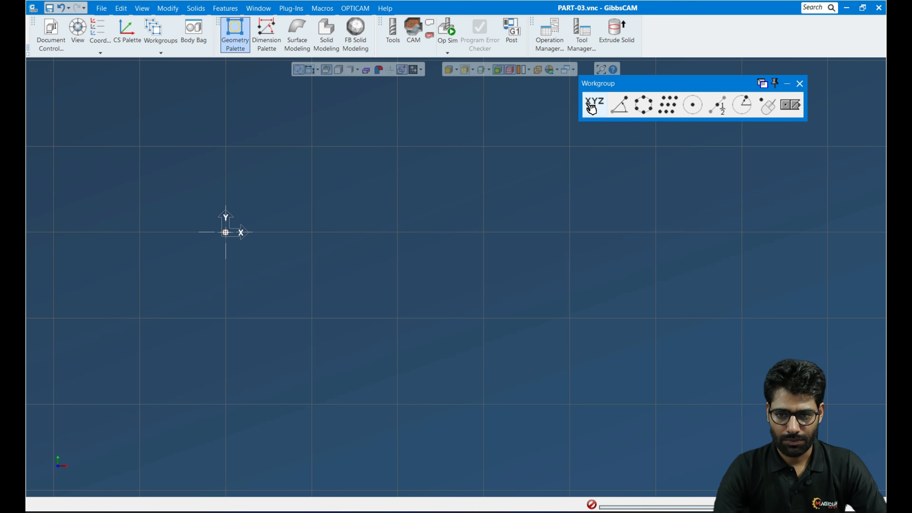
click(595, 111)
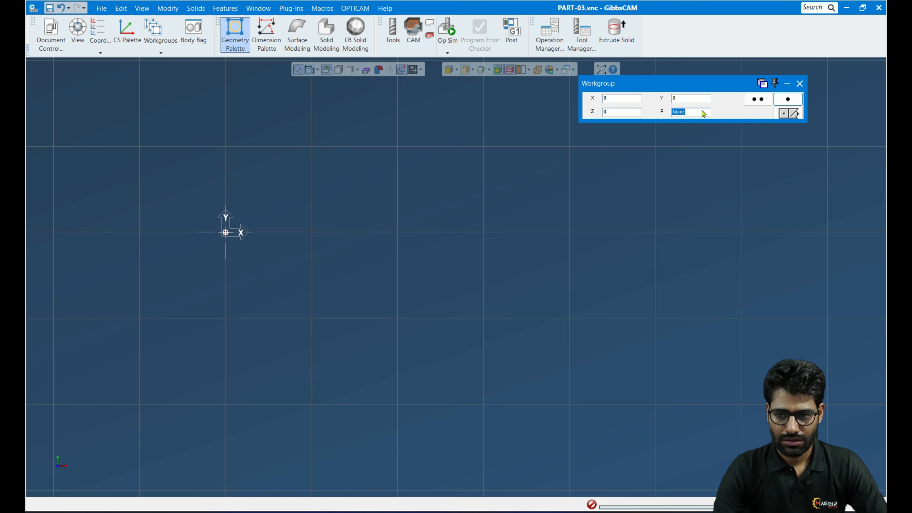
scroll(307, 276, up, 1)
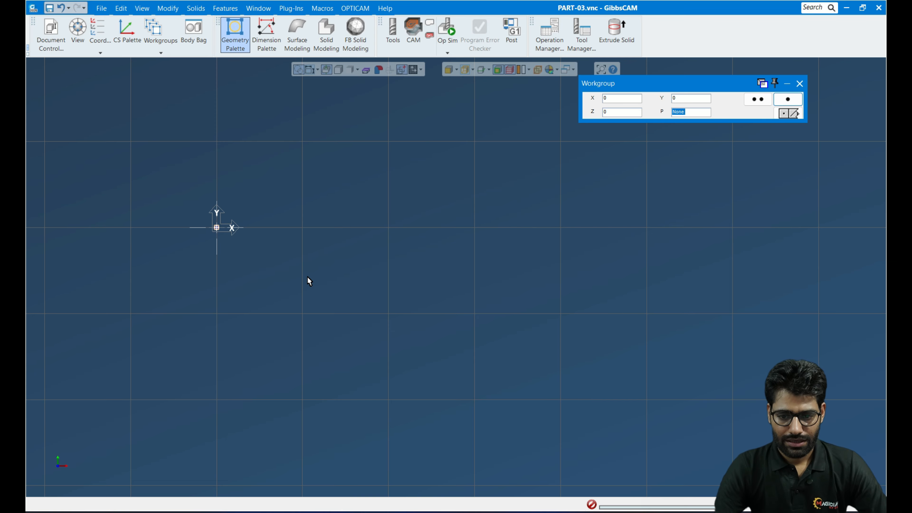
scroll(313, 275, down, 6)
scroll(314, 276, down, 2)
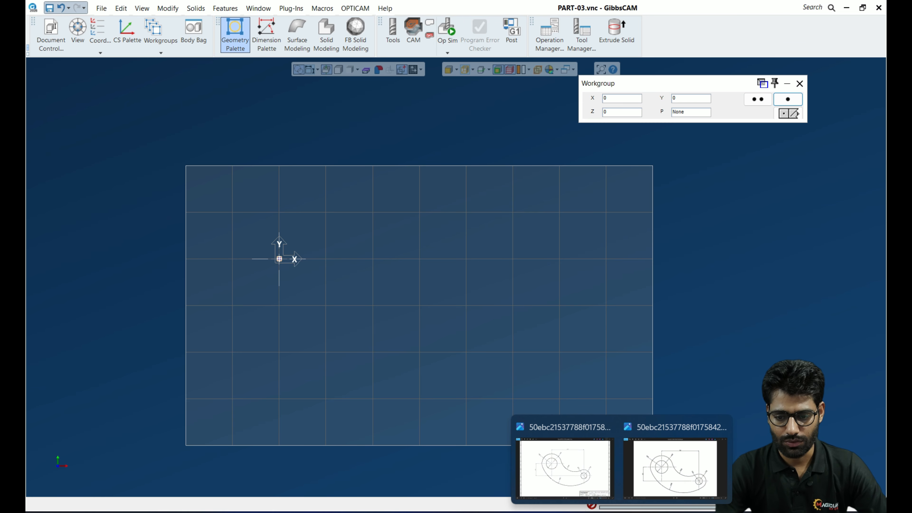
click(675, 463)
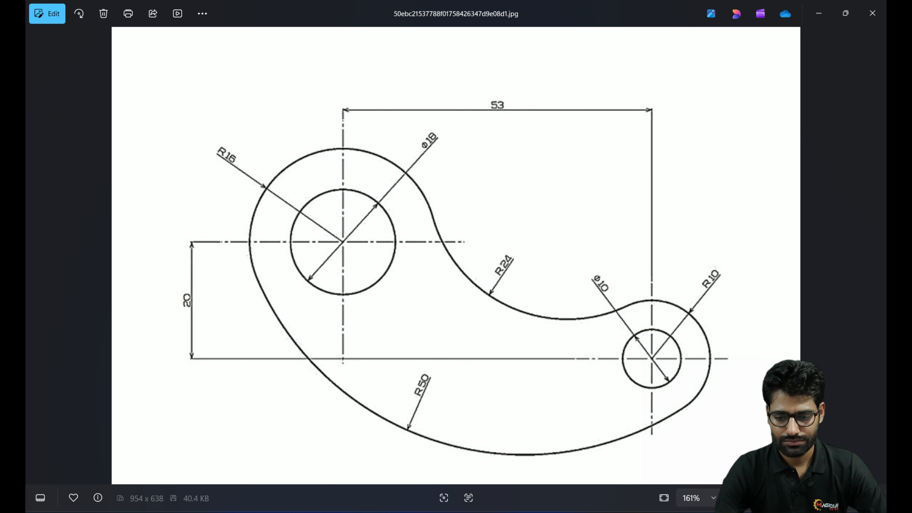
click(649, 511)
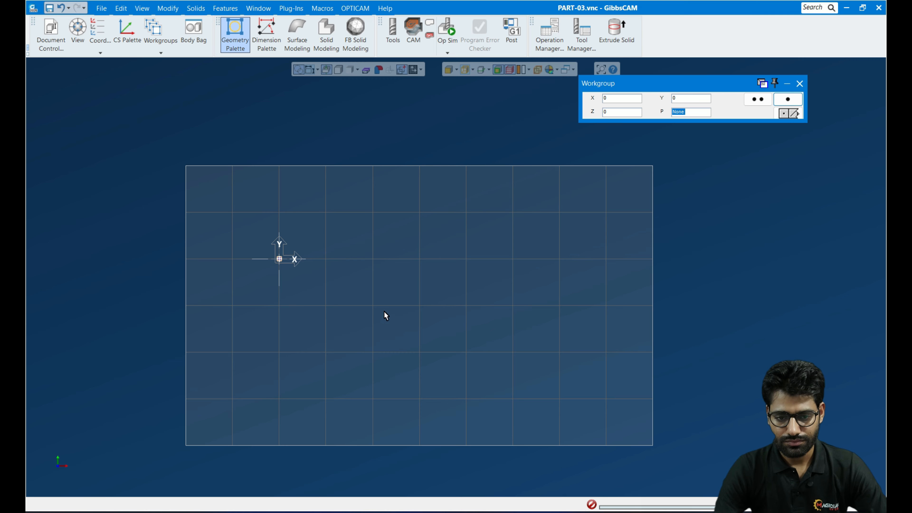
click(618, 102)
drag(628, 101, 583, 99)
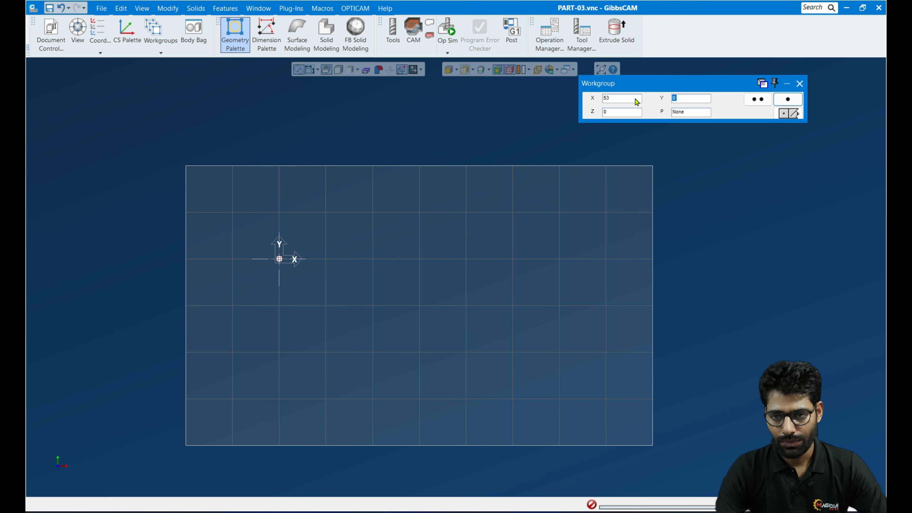
text(-2)
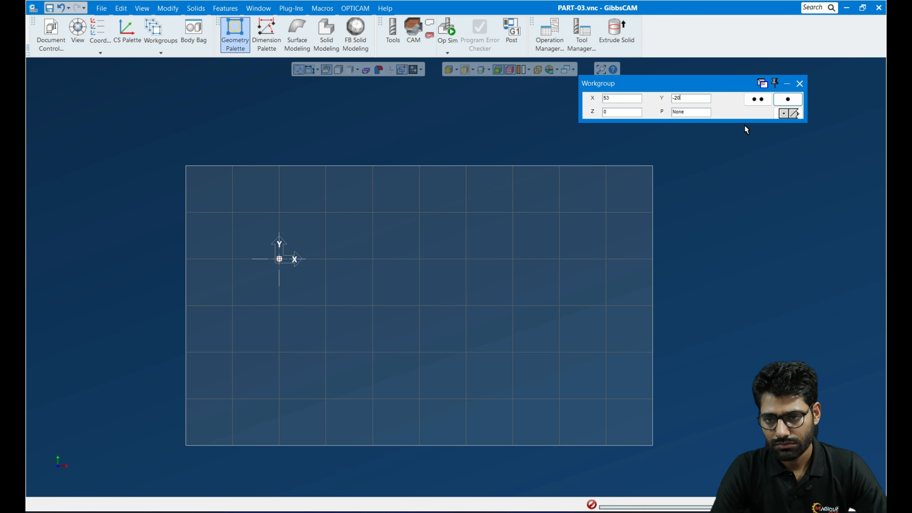
click(788, 101)
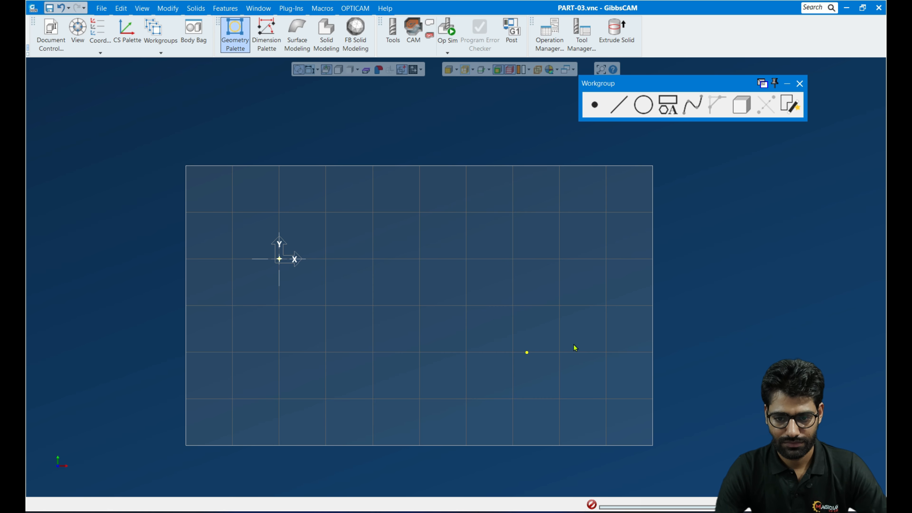
- Start creating a circle and switch to the part drawing image to check the hole and outer circle dimensions
click(644, 105)
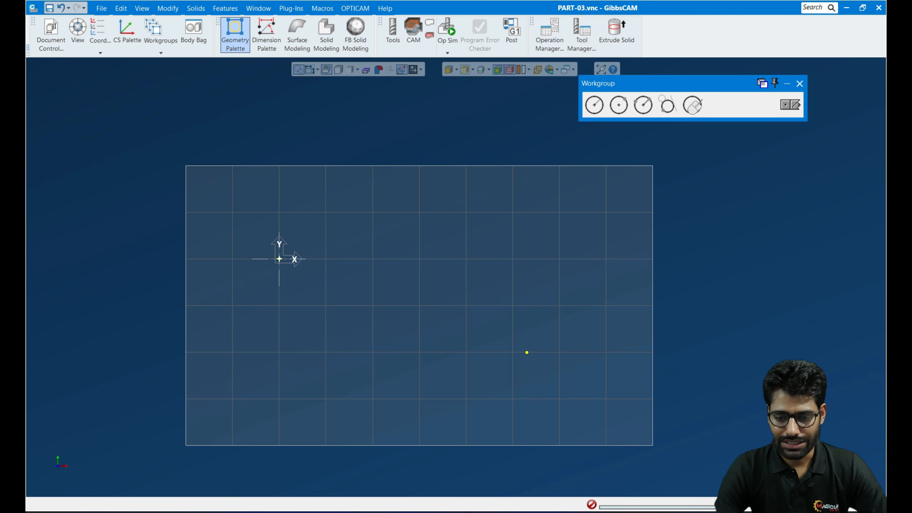
click(662, 462)
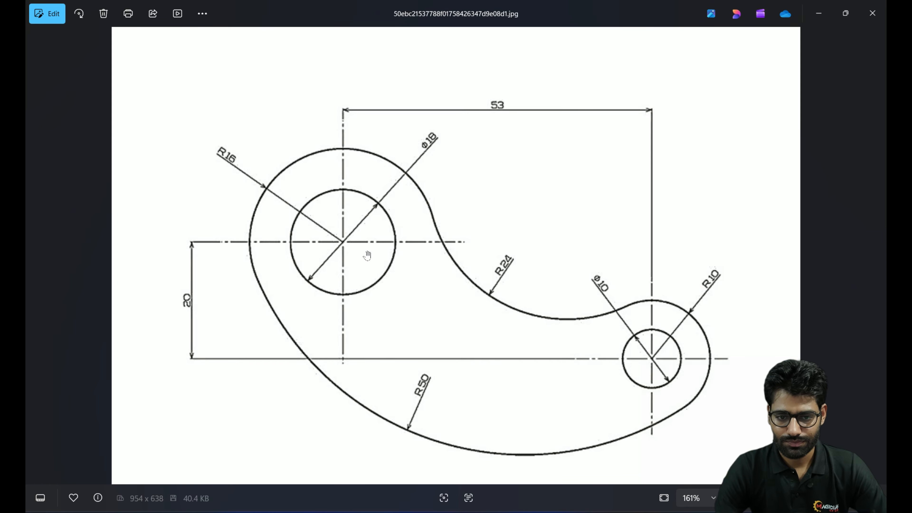
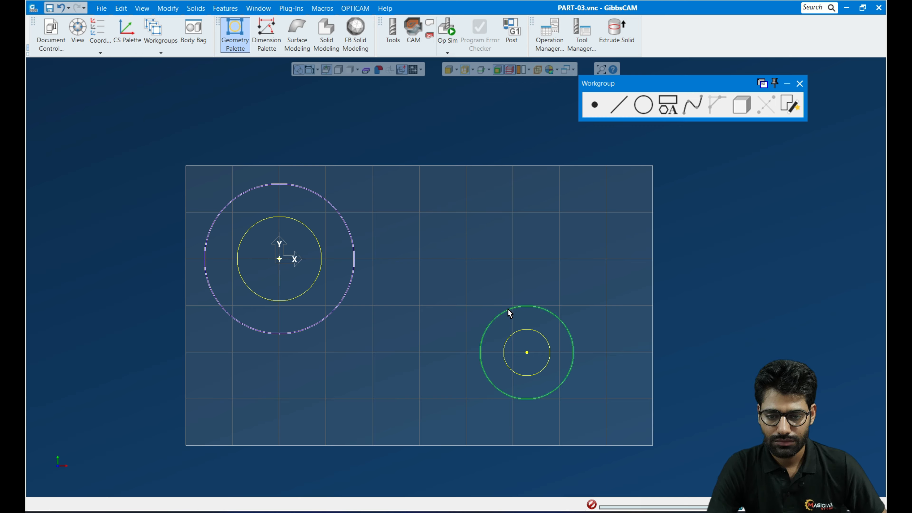
- Create an R24 arc tangent to the two outer circles, keeping the upper concave solution between them
shift+click(507, 311)
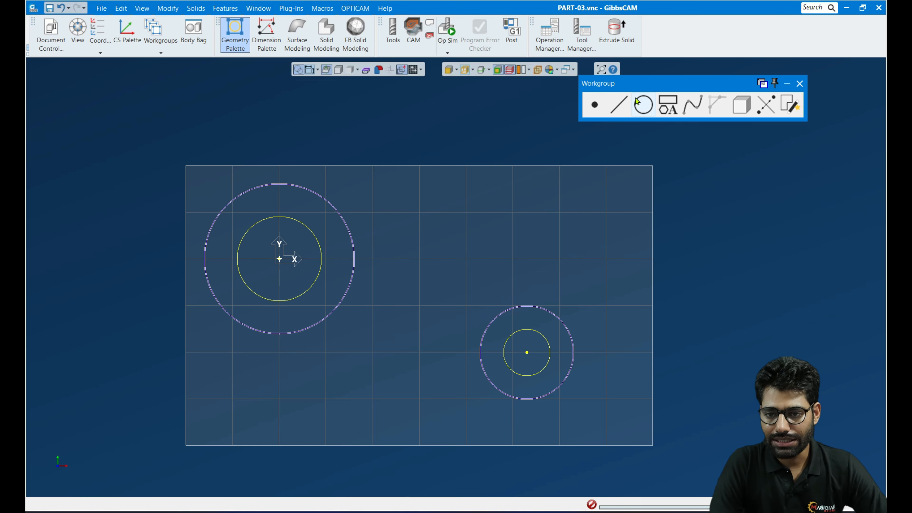
click(643, 106)
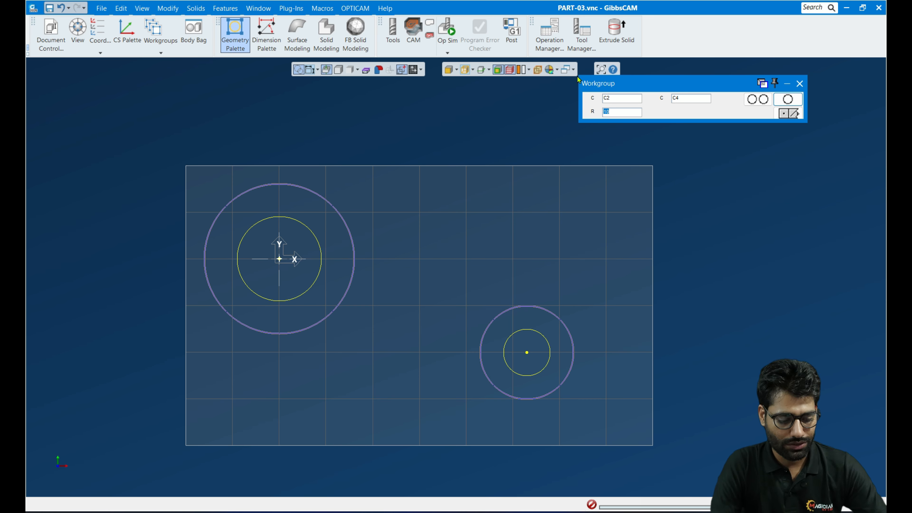
click(763, 102)
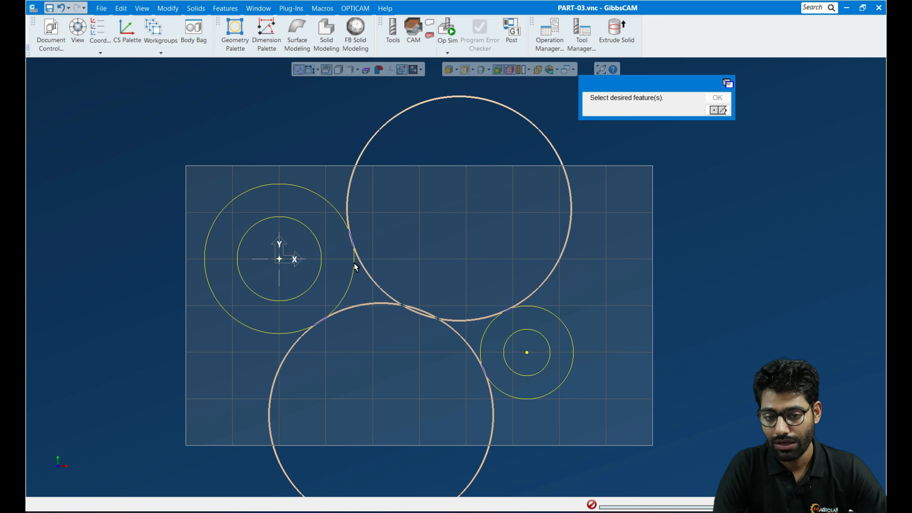
click(374, 281)
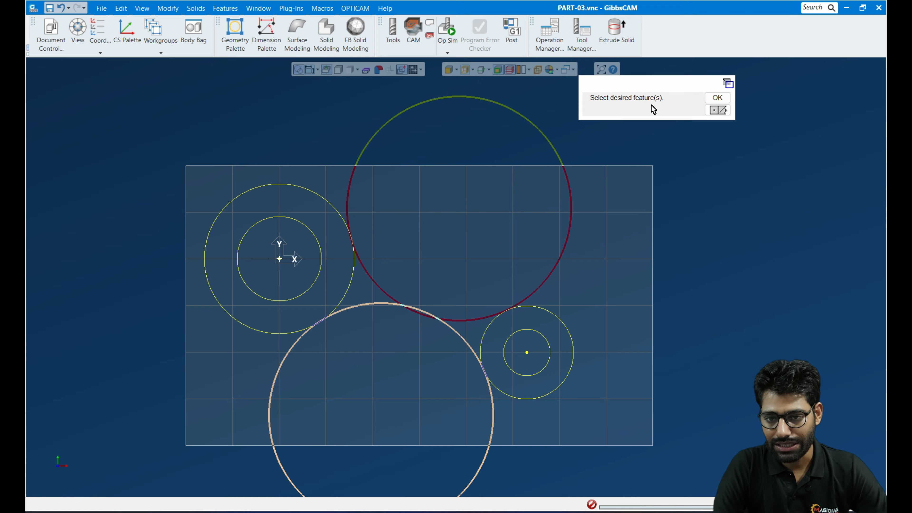
click(711, 101)
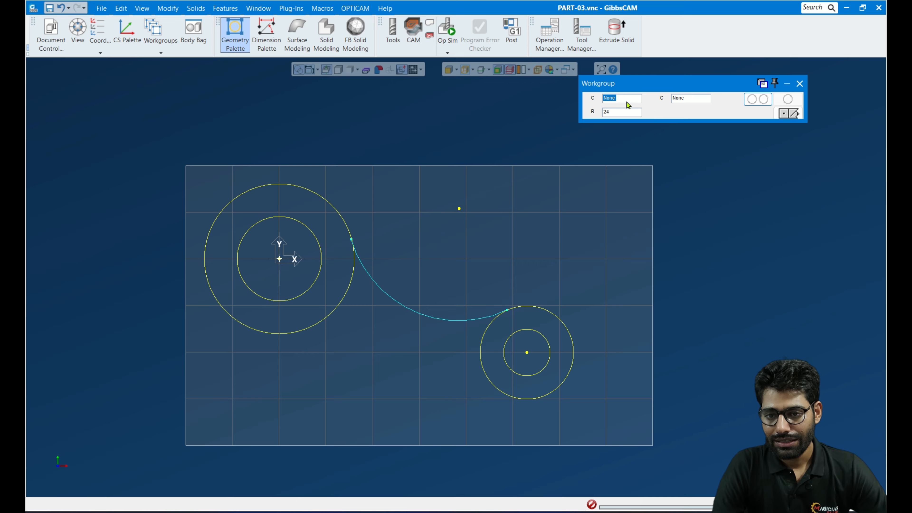
- Create an R50 arc tangent to both outer circles, keeping the solution that encloses them from below as in the part drawing
click(328, 315)
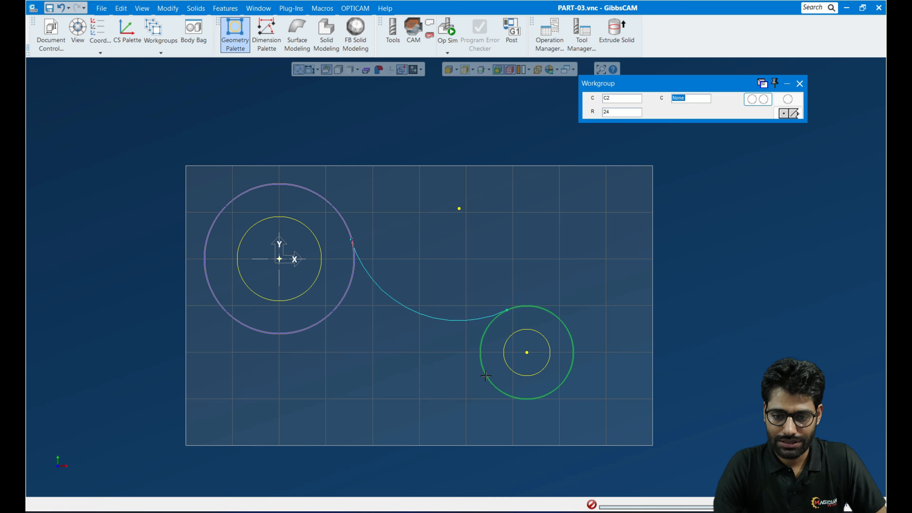
click(500, 392)
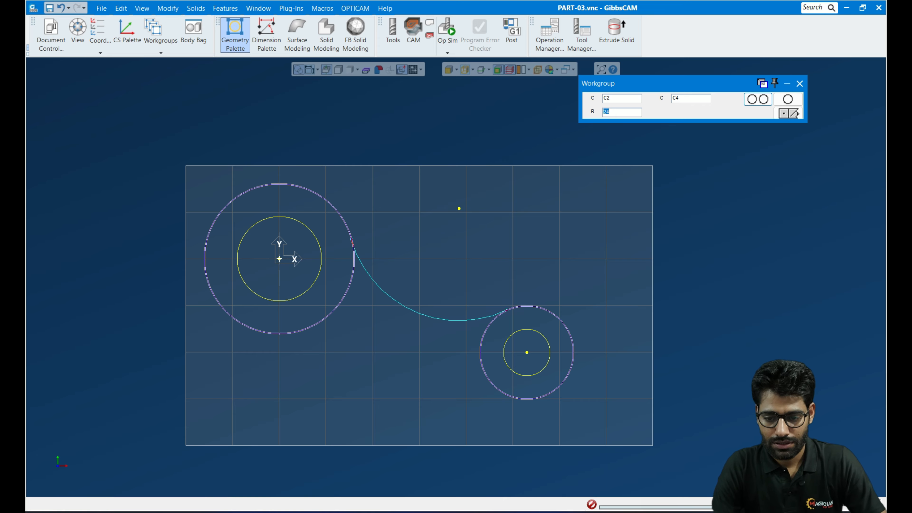
mouse_move(618, 510)
click(662, 458)
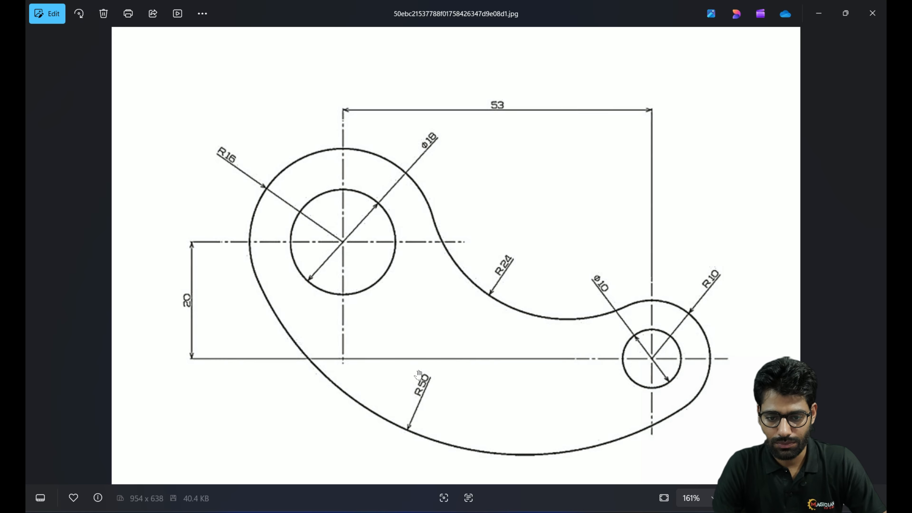
click(641, 510)
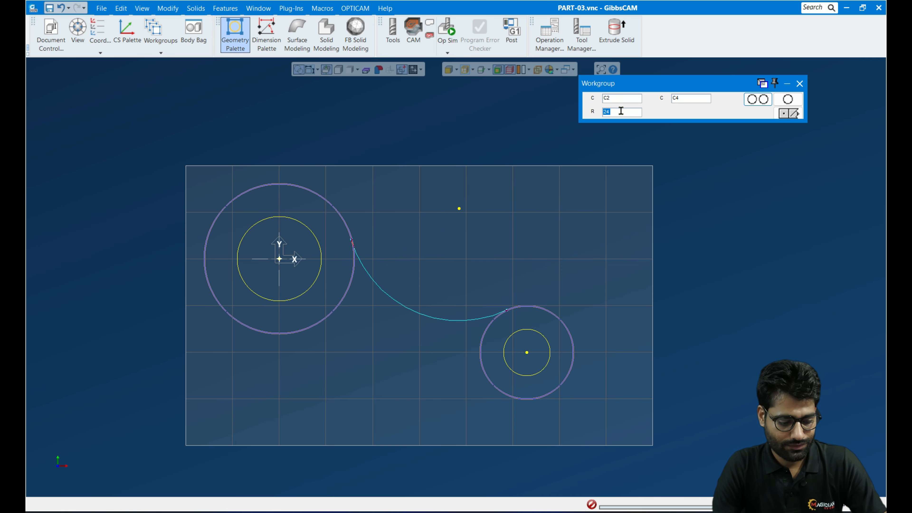
text(50)
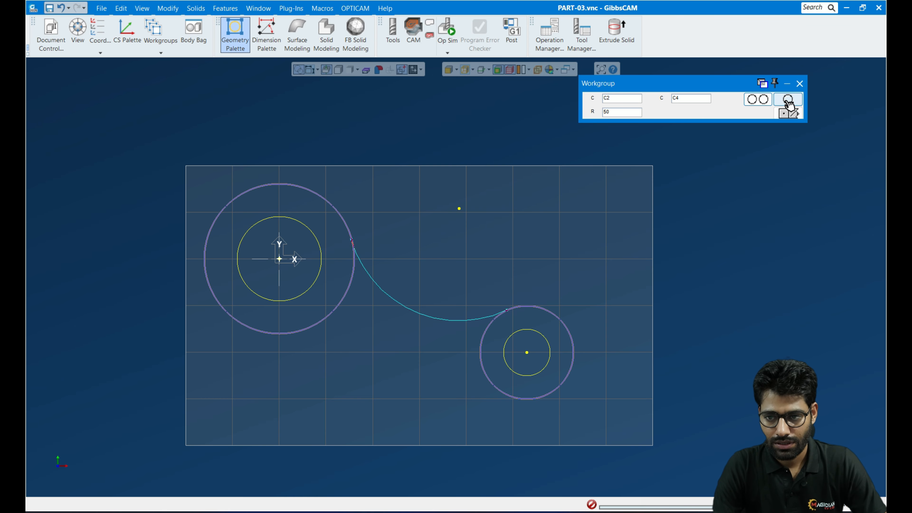
click(788, 101)
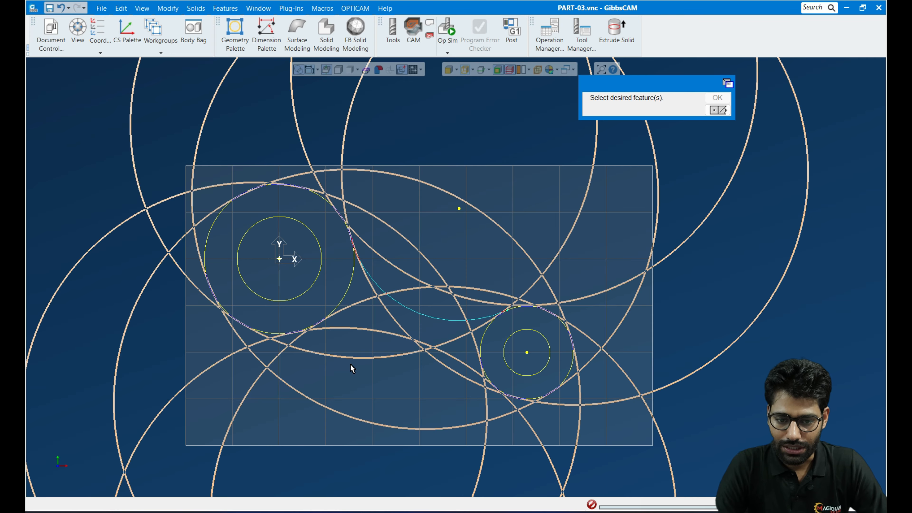
click(349, 416)
click(340, 415)
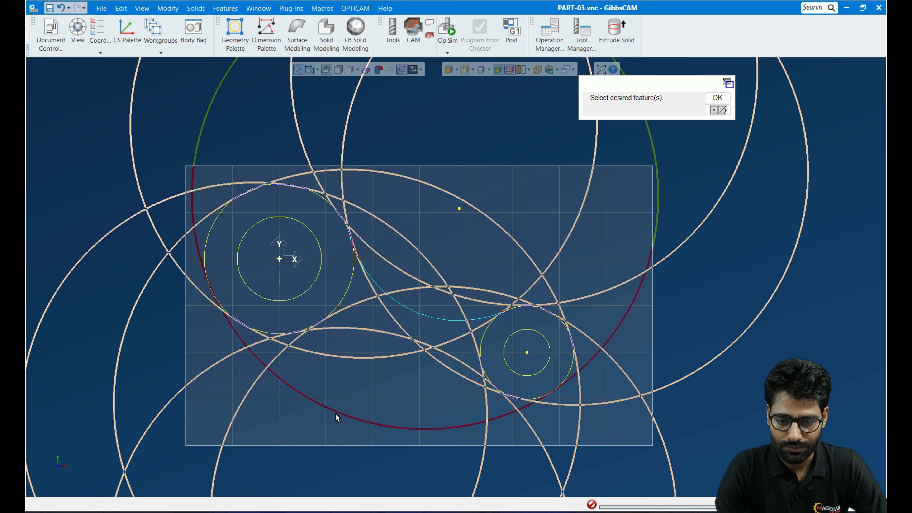
click(205, 265)
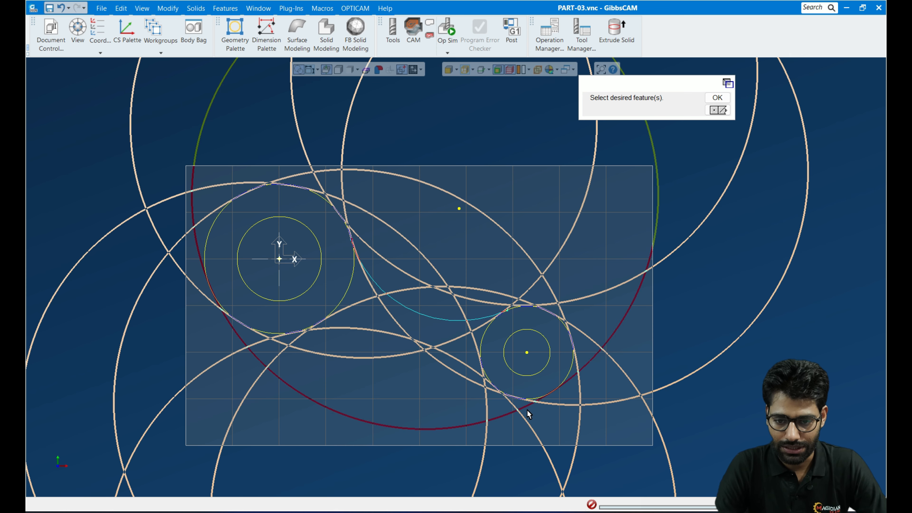
click(716, 97)
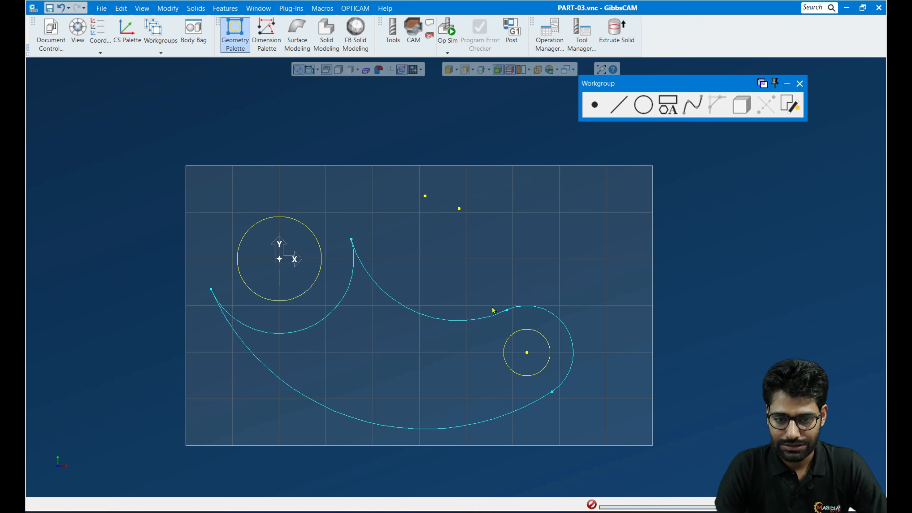
- Reverse the R16 arc around the large hole so that it forms the outer side of the profile
right_click(334, 315)
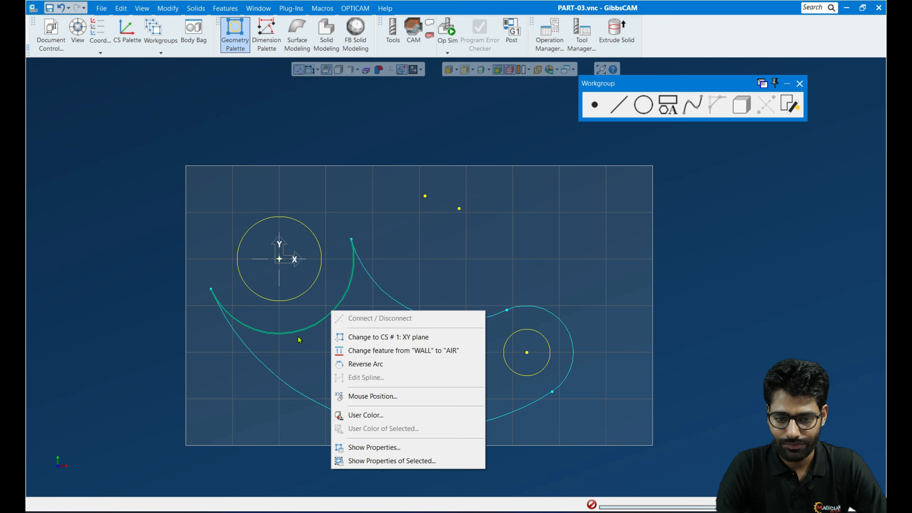
click(372, 364)
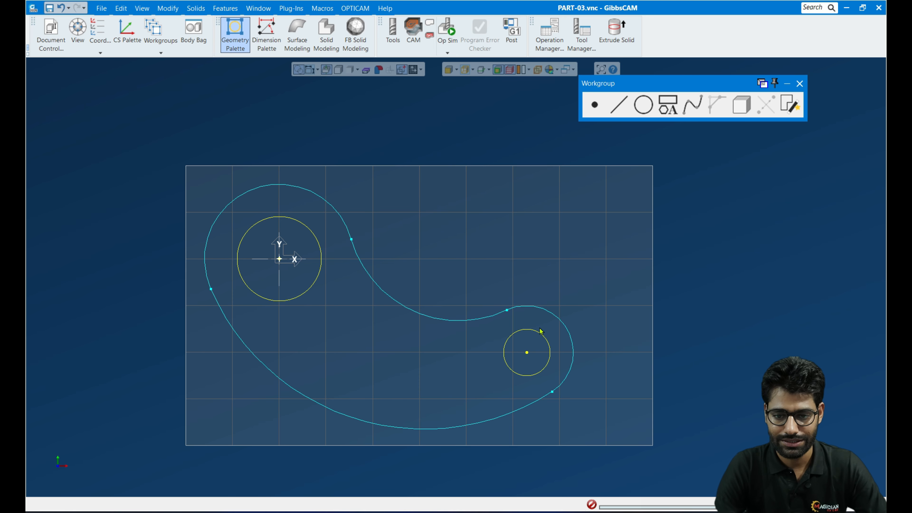
scroll(364, 340, down, 2)
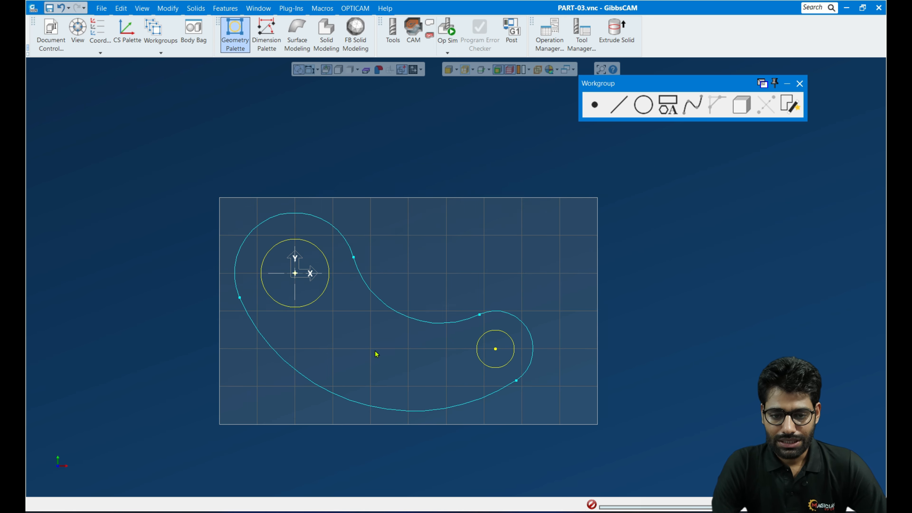
scroll(376, 354, up, 1)
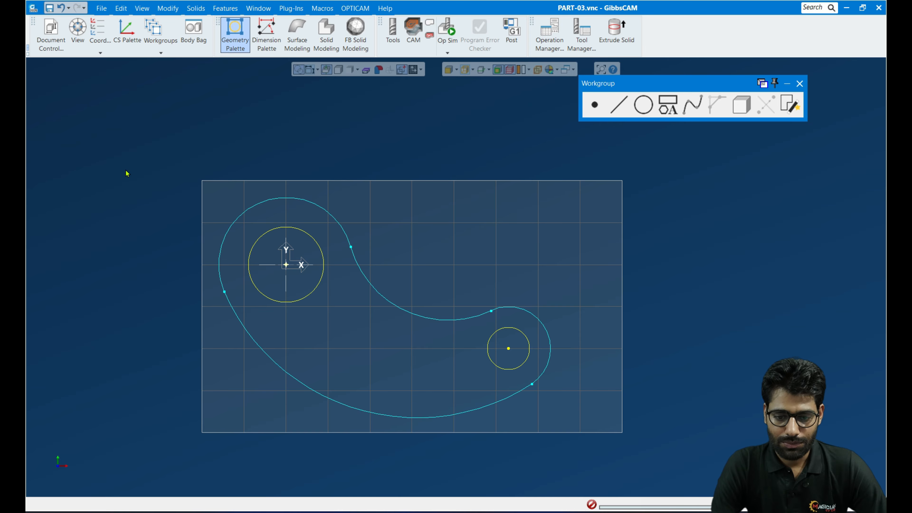
- Try a stock X Max of 40 in the document settings and close them
click(52, 40)
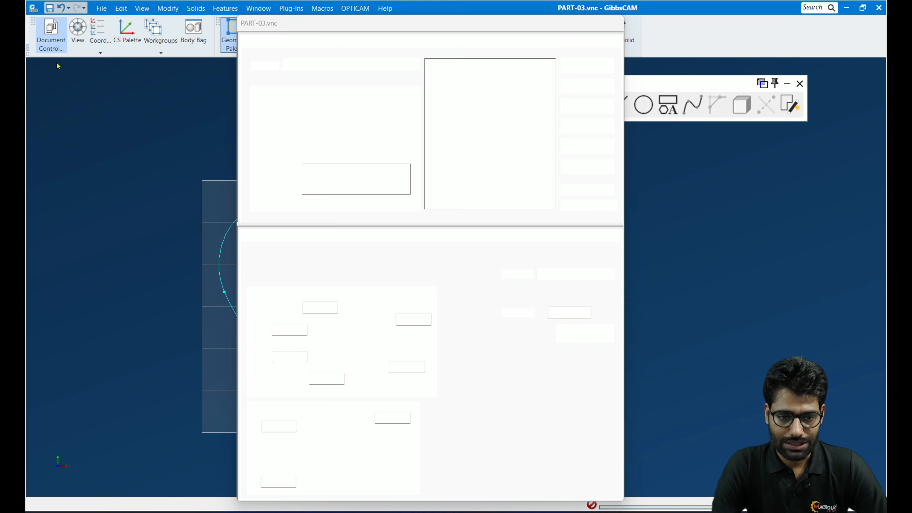
drag(319, 308, 284, 301)
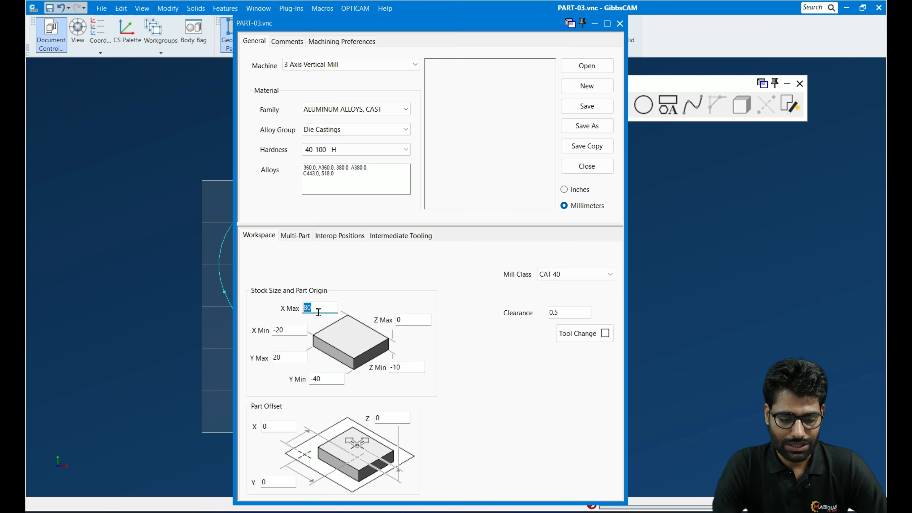
text(40)
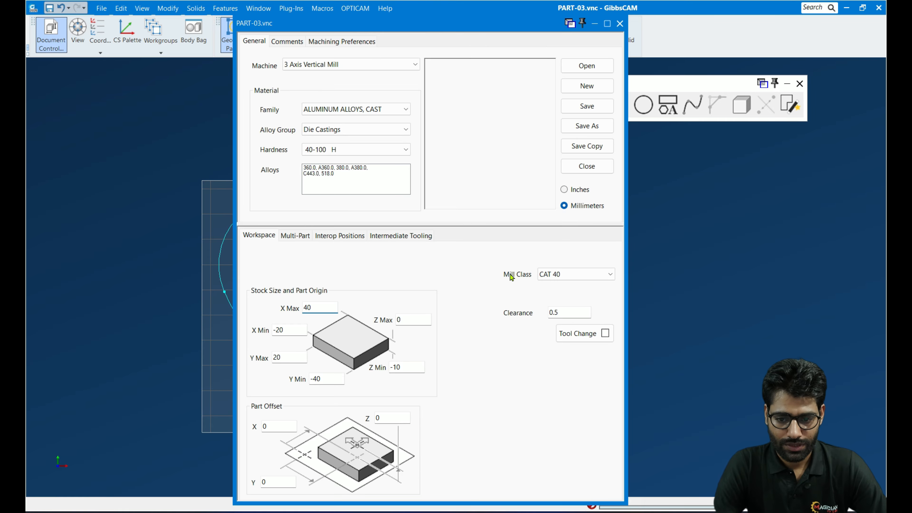
click(620, 23)
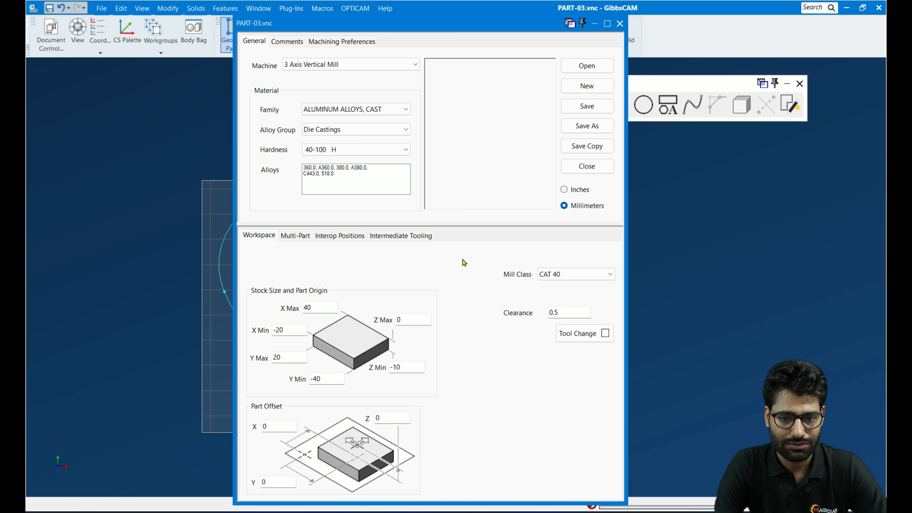
- Try a stock X Max of 60 in the document settings and close them to view the stock
double_click(318, 307)
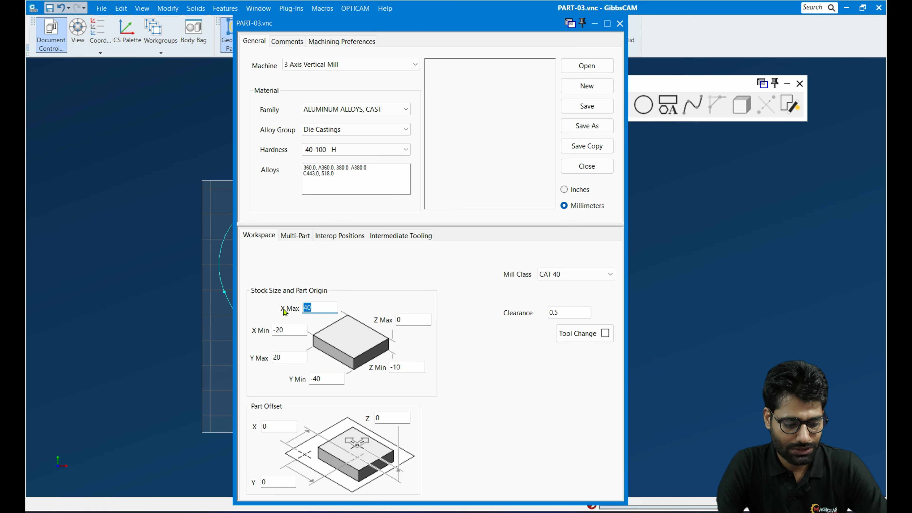
text(620)
key(BackSpace)
key(BackSpace)
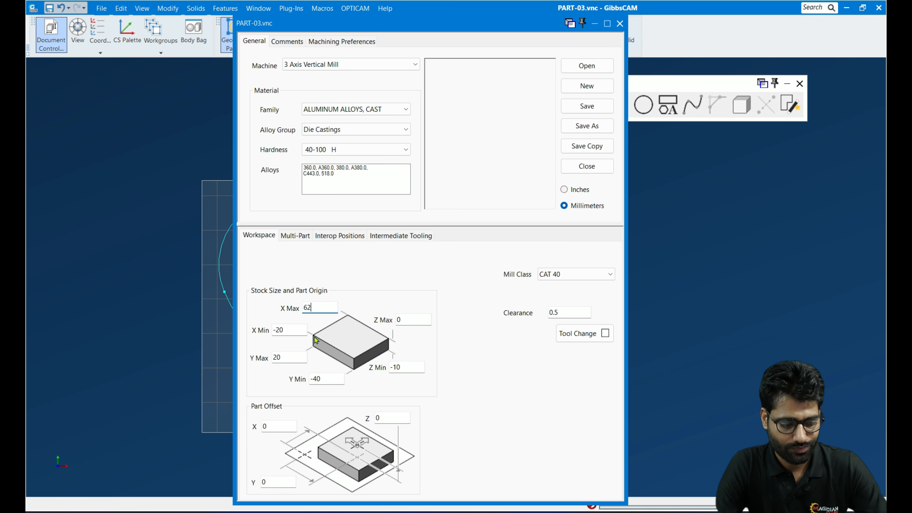
text(0)
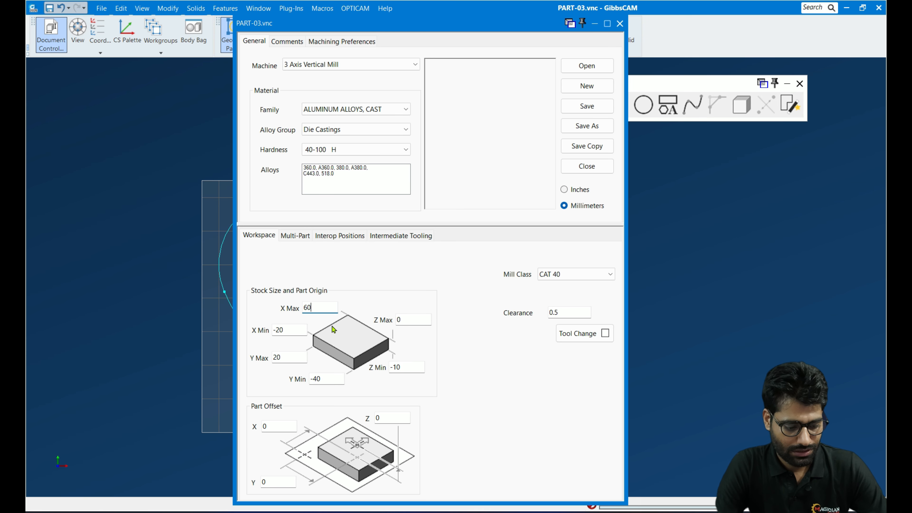
click(619, 23)
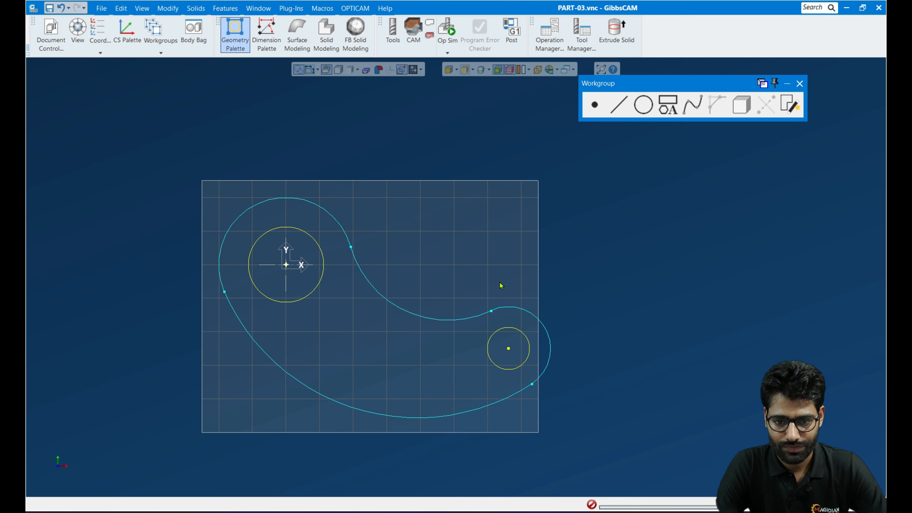
- Set the stock's X Max to 70 in the document settings and close them
click(60, 40)
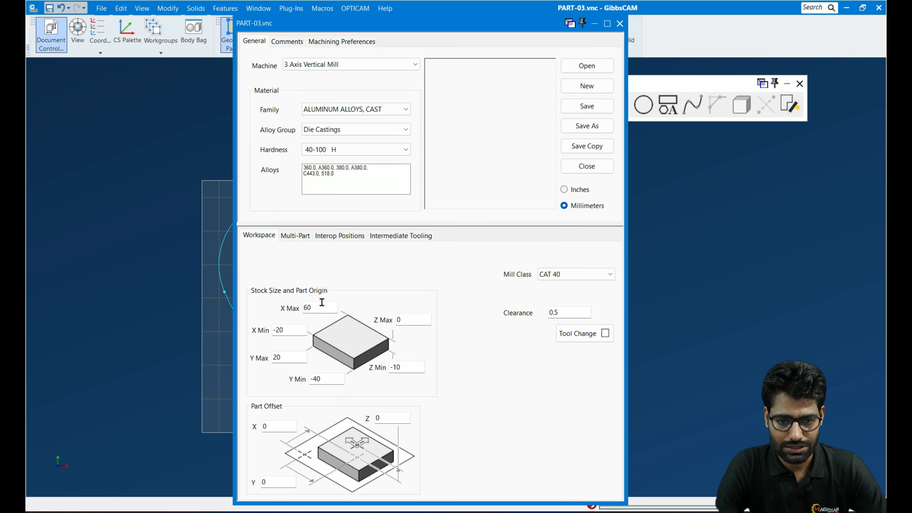
click(318, 304)
key(BackSpace)
key(BackSpace)
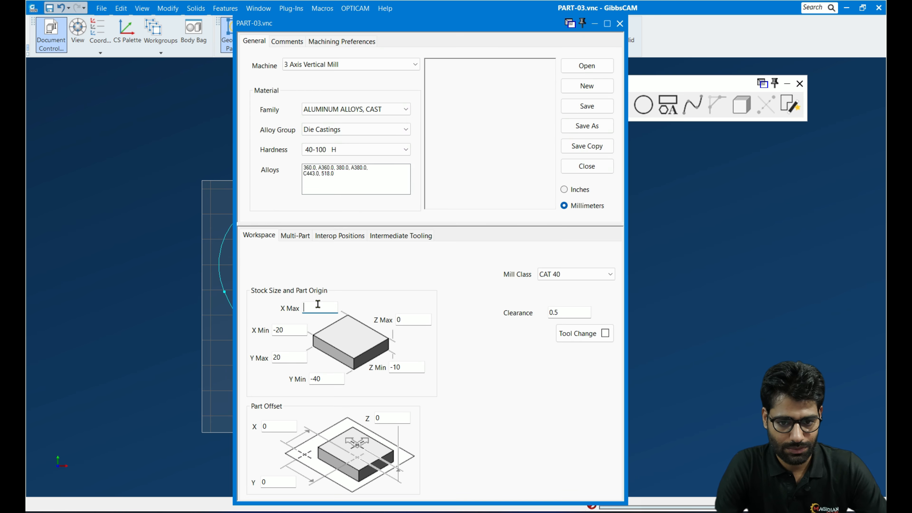
text(70)
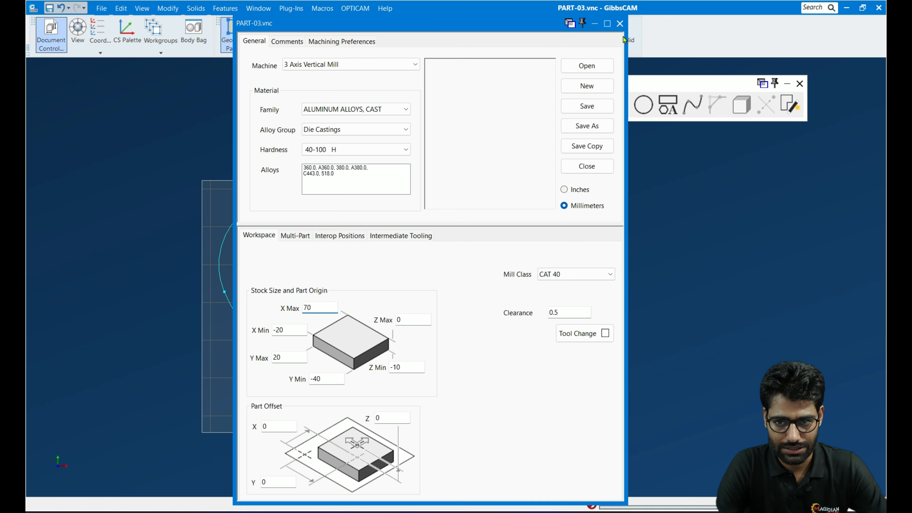
click(620, 23)
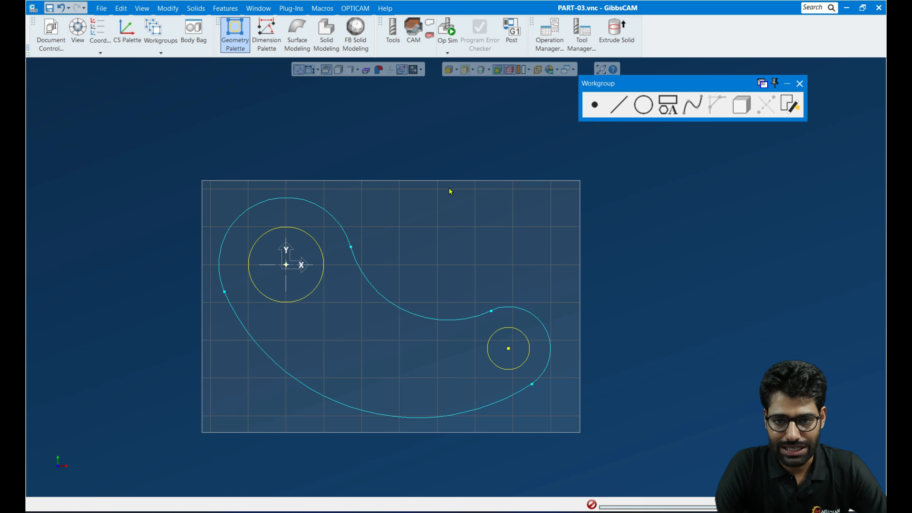
- Close the geometry palette and hide the grid on the workplane
click(800, 83)
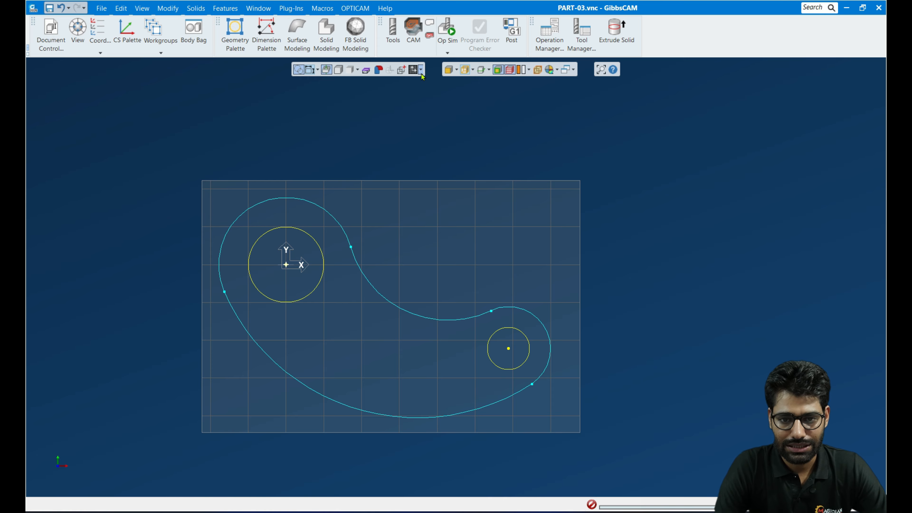
click(413, 71)
click(702, 231)
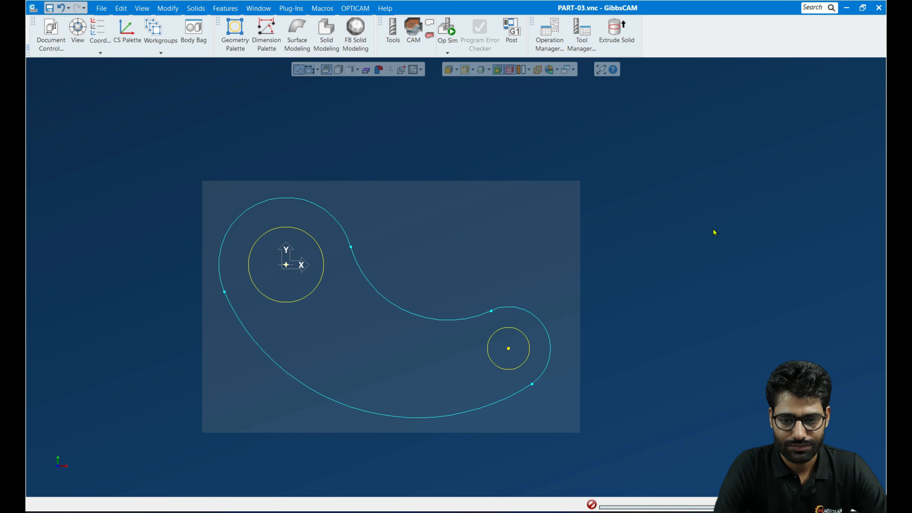
- Show the stock as a wireframe block and display the workplane grid without its translucent plane
middle_drag(299, 376, 382, 252)
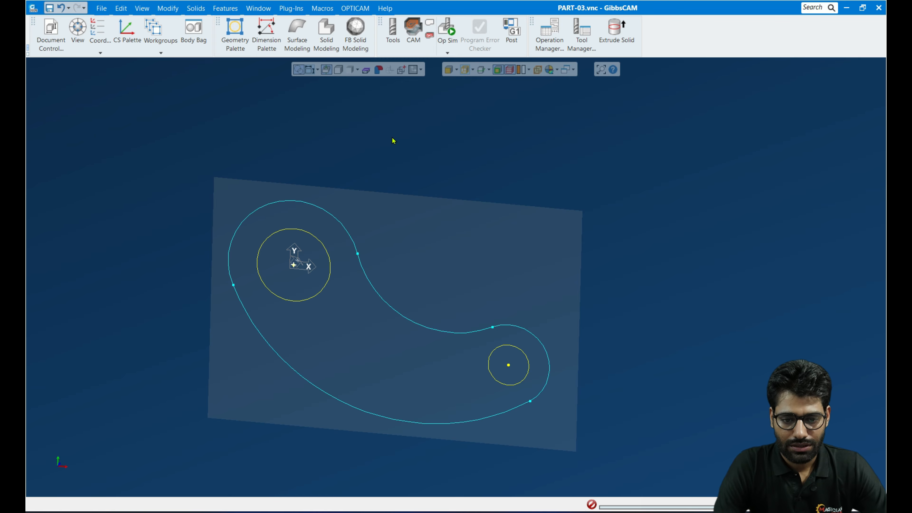
click(402, 70)
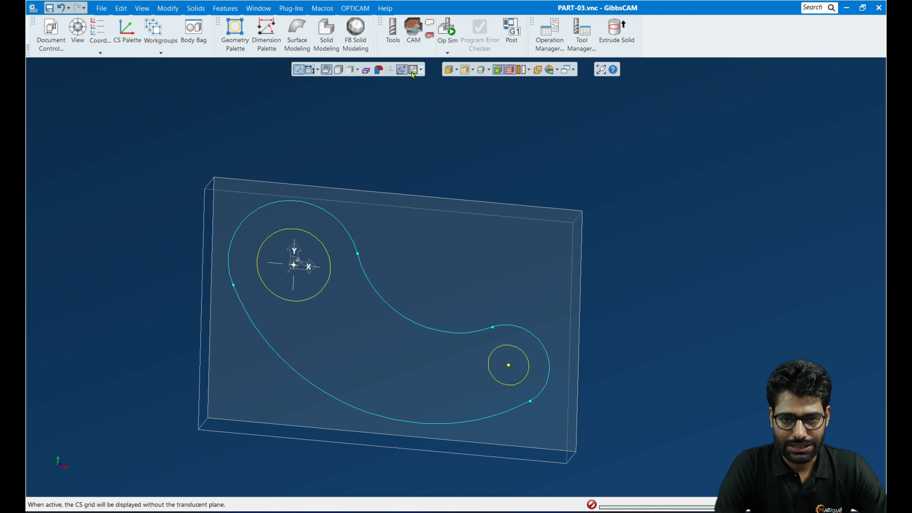
click(412, 73)
middle_drag(261, 413, 361, 420)
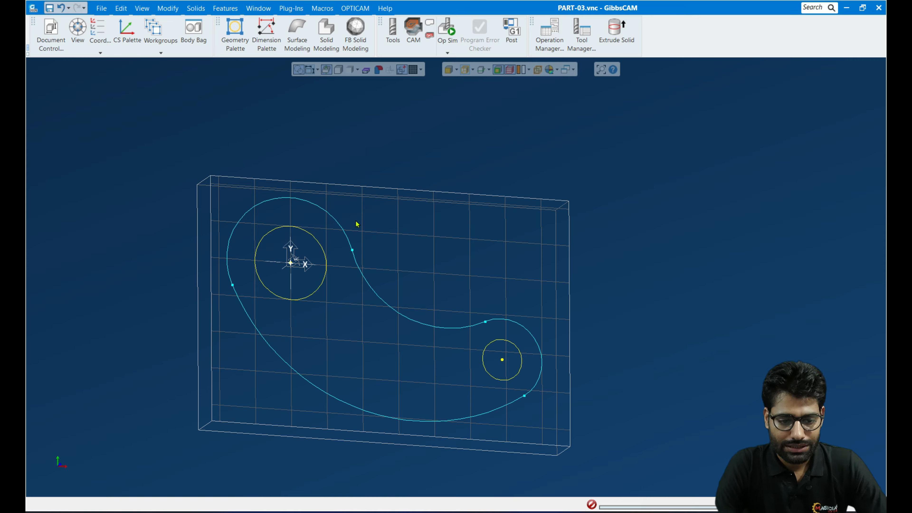
middle_drag(289, 282, 612, 274)
- Examine the part and stock in the standard orthographic and isometric views, and return to the top view
mouse_move(59, 462)
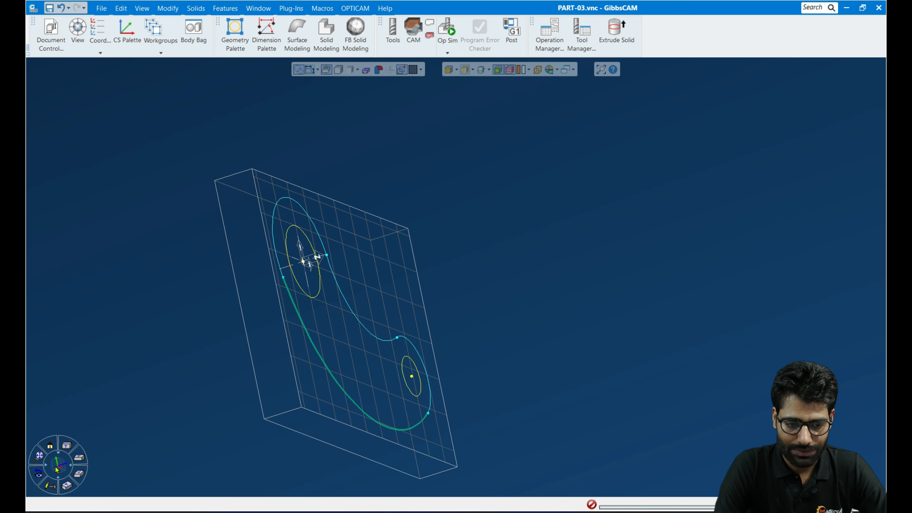
click(67, 448)
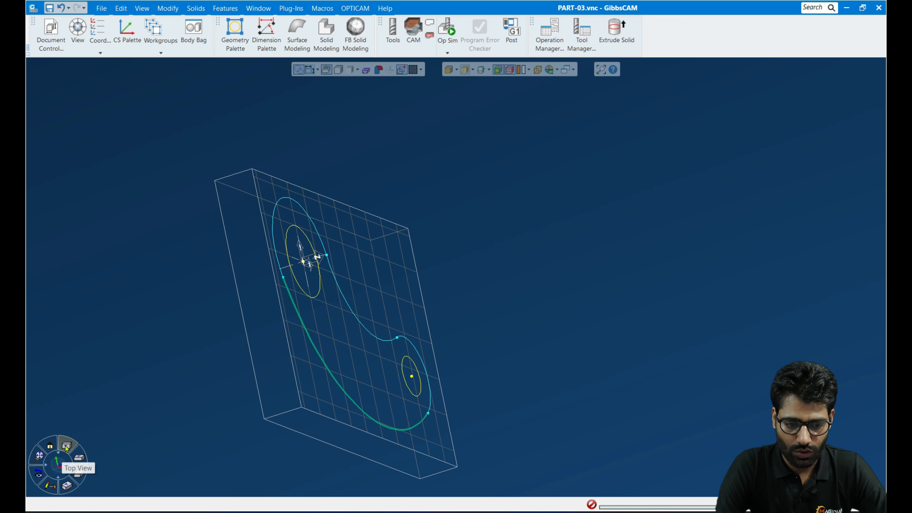
click(78, 459)
click(82, 470)
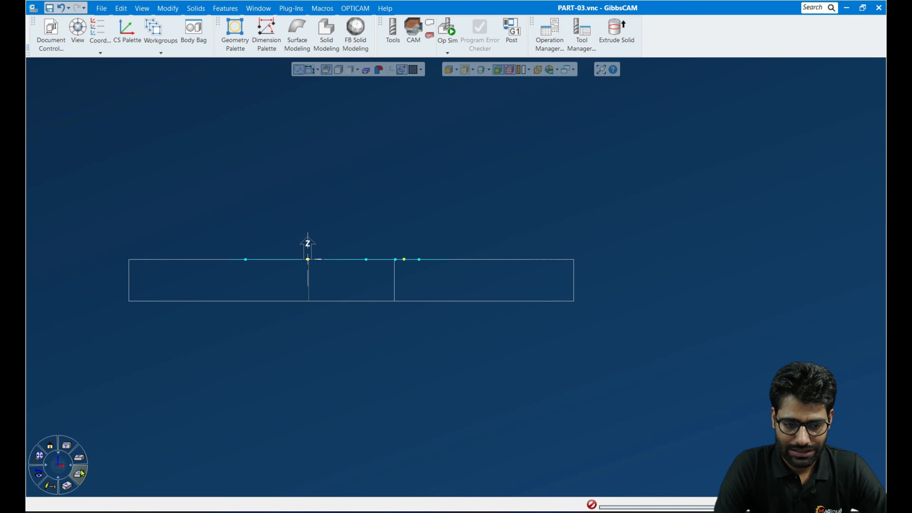
click(67, 486)
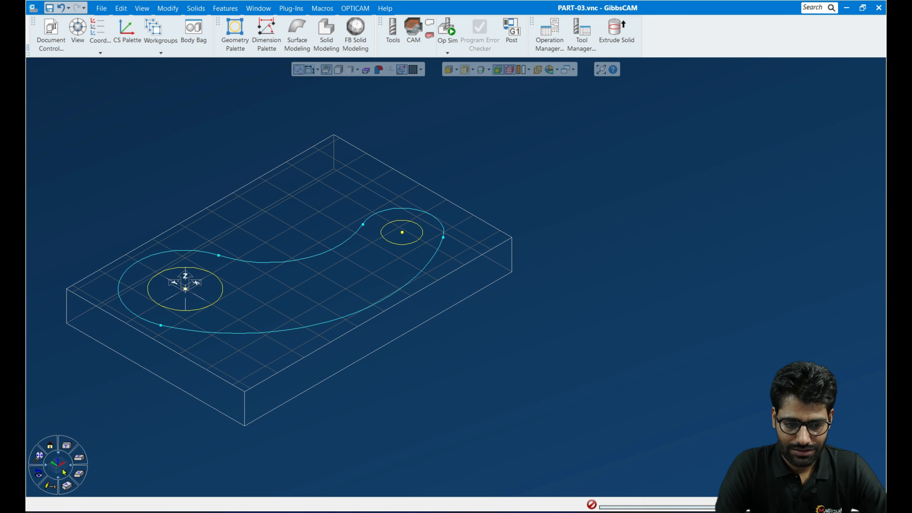
click(66, 445)
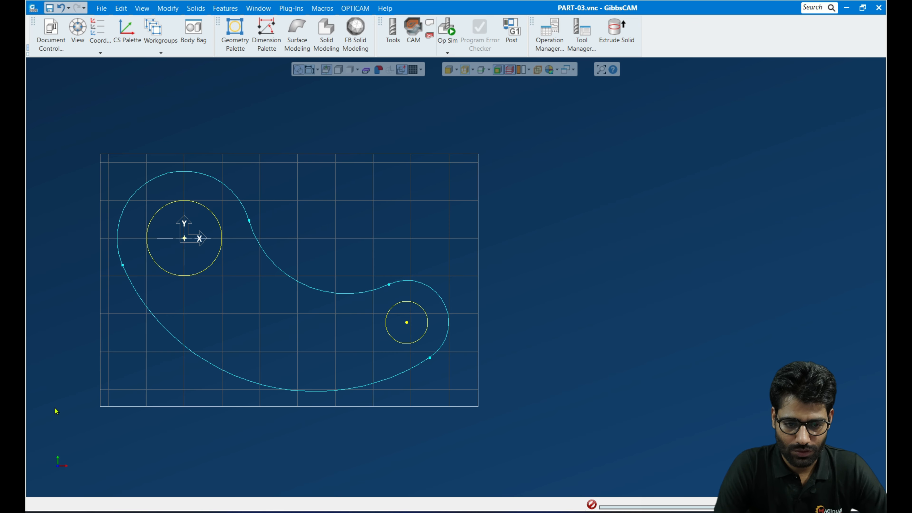
- Zoom out and far into the workplane, and fit the whole part back into the view
scroll(301, 249, down, 3)
scroll(298, 281, up, 8)
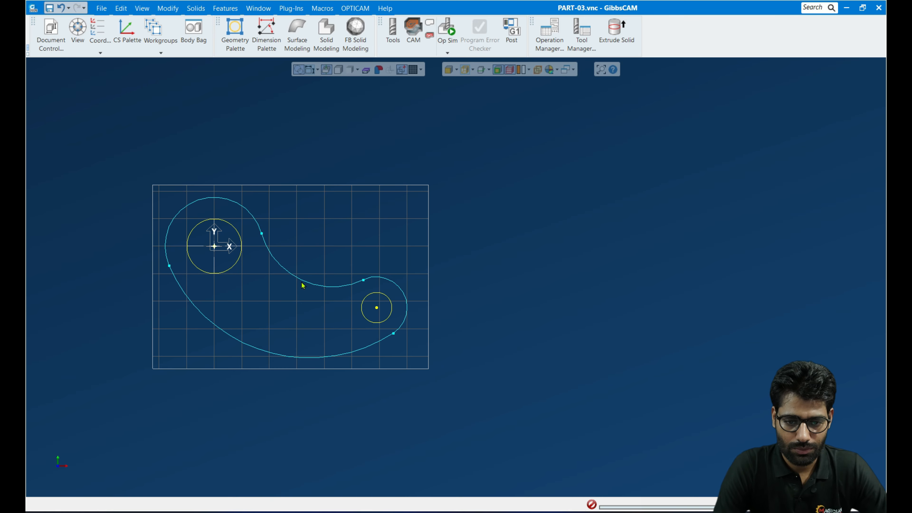
scroll(266, 304, up, 5)
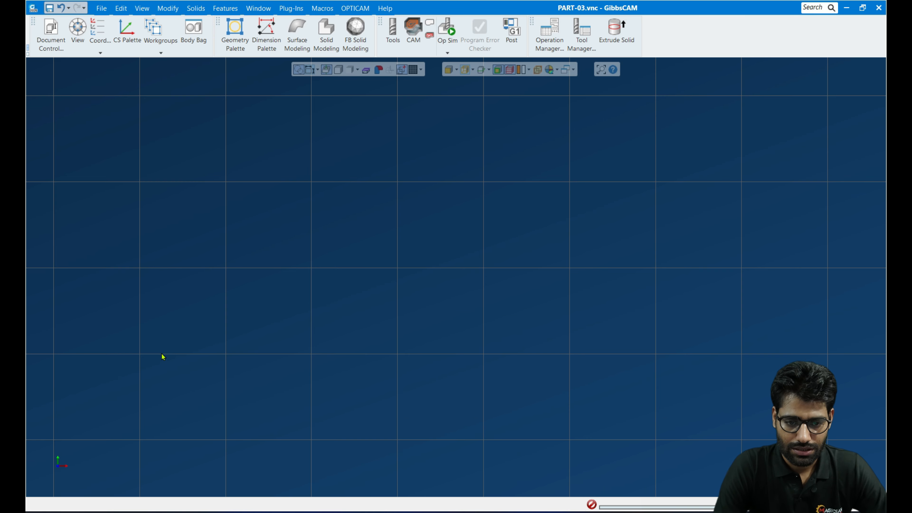
mouse_move(56, 466)
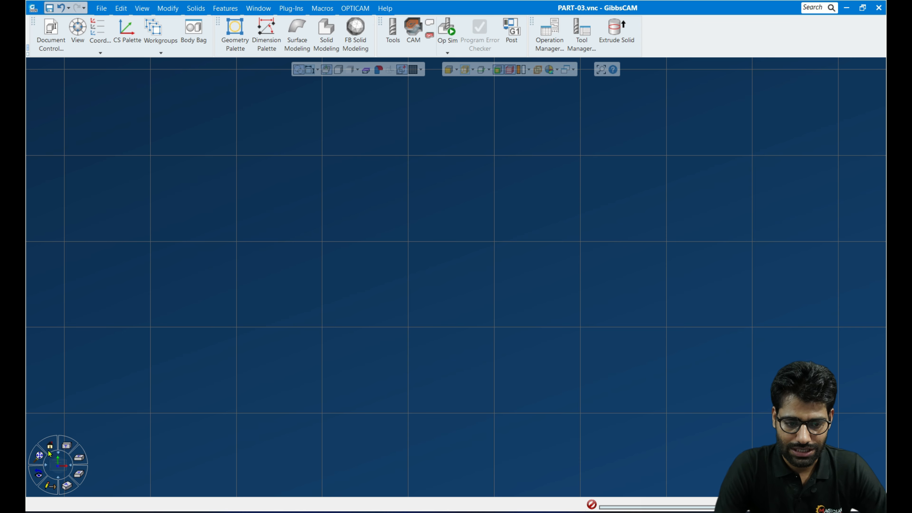
click(36, 459)
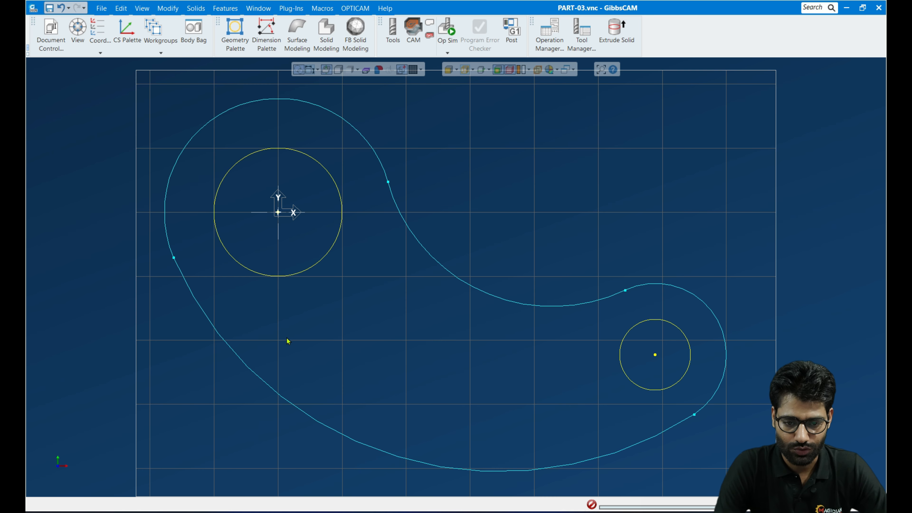
- View the complete profile at several zoom levels and pan the stock toward the centre of the view
scroll(287, 340, down, 5)
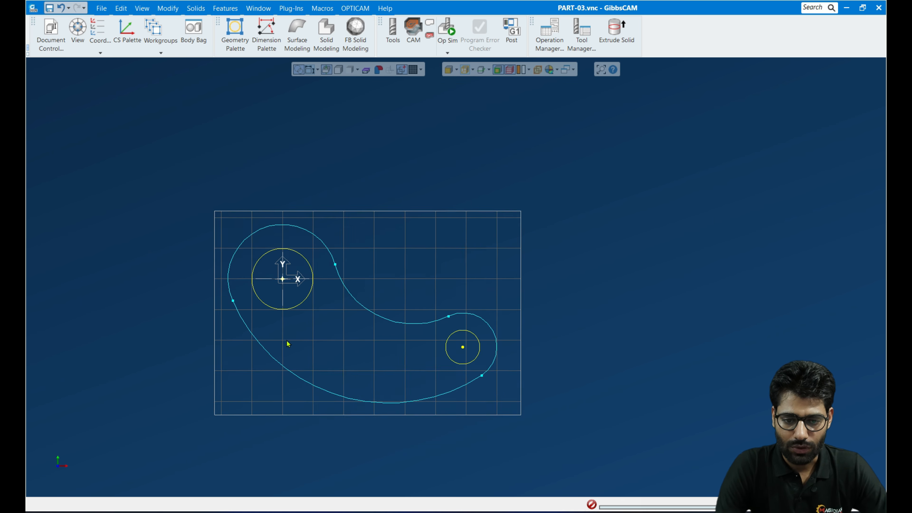
scroll(288, 344, up, 3)
scroll(287, 344, down, 3)
scroll(287, 344, up, 4)
scroll(287, 344, down, 2)
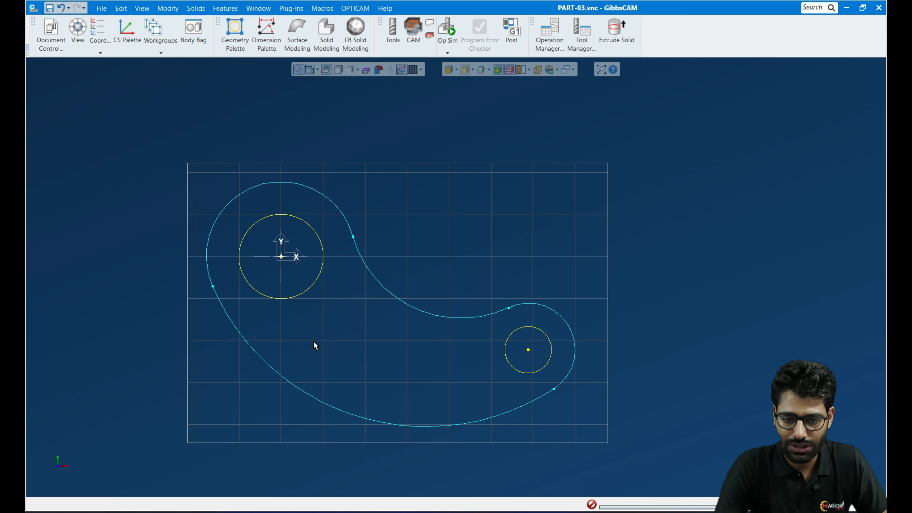
mouse_move(286, 351)
middle_down()
mouse_move(405, 321)
mouse_move(460, 288)
mouse_move(279, 349)
mouse_move(548, 292)
mouse_move(316, 336)
mouse_move(474, 297)
mouse_move(294, 339)
mouse_move(436, 354)
mouse_move(332, 289)
mouse_move(362, 361)
mouse_move(373, 352)
middle_up()
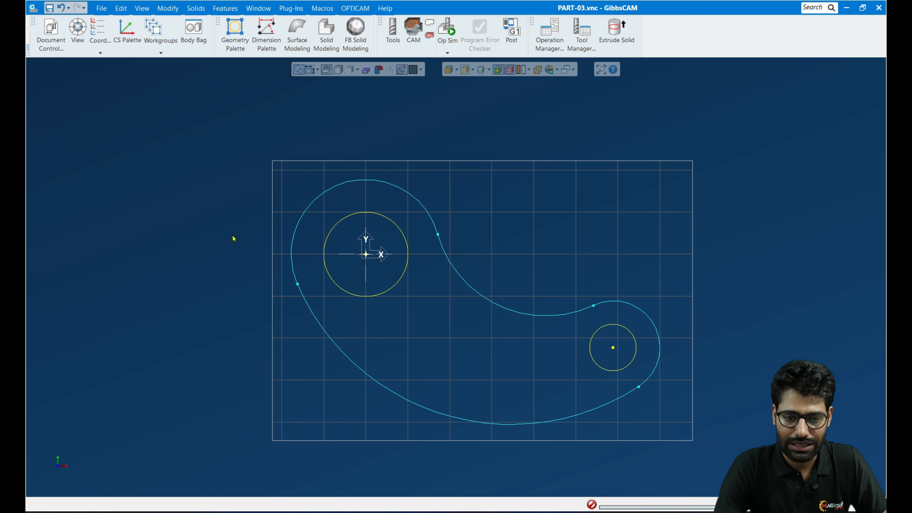
- Inspect the area around the larger hole with a window zoom and return to the full part
drag(210, 163, 495, 363)
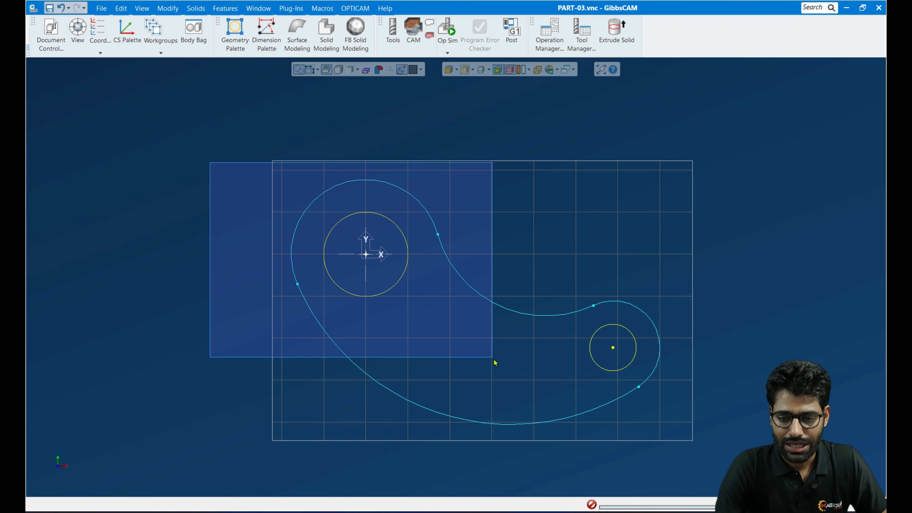
drag(494, 363, 493, 364)
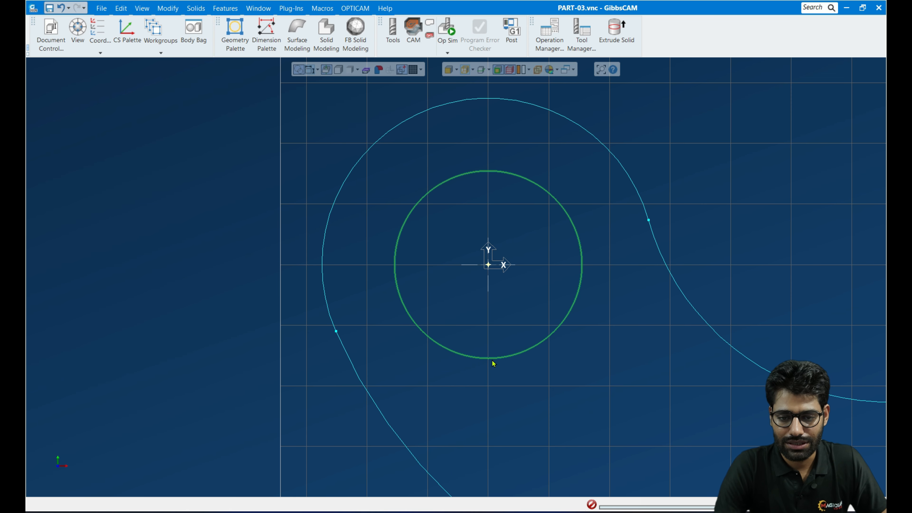
scroll(221, 283, down, 5)
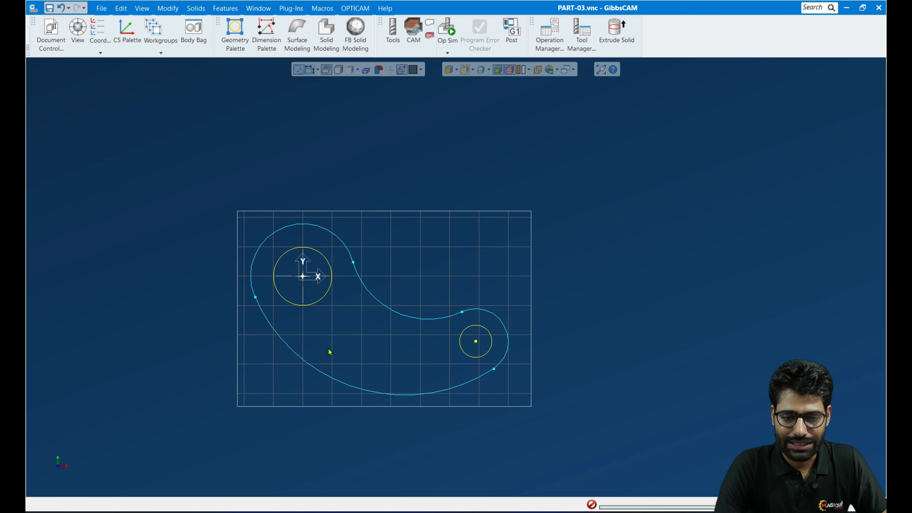
click(654, 260)
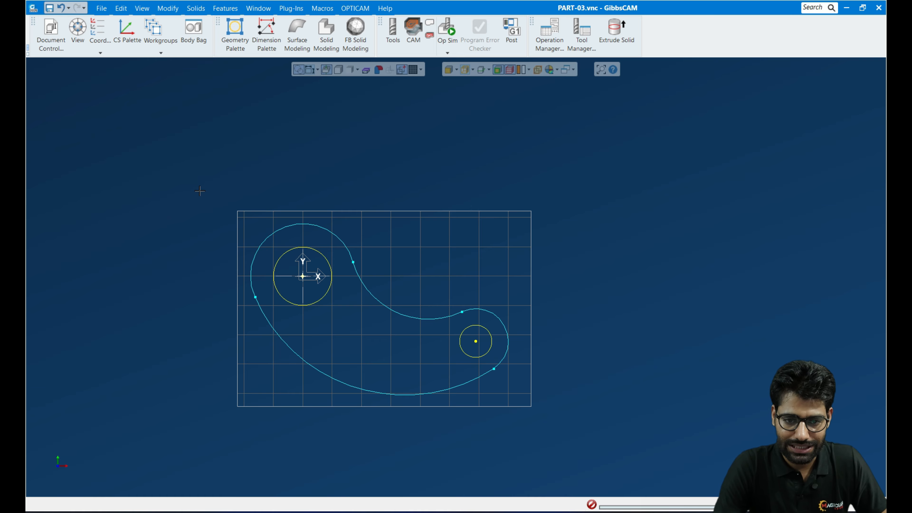
- Try selecting all the geometry with a window, and both hole circles plus two adjoining outline arcs, clearing each selection
drag(200, 192, 567, 459)
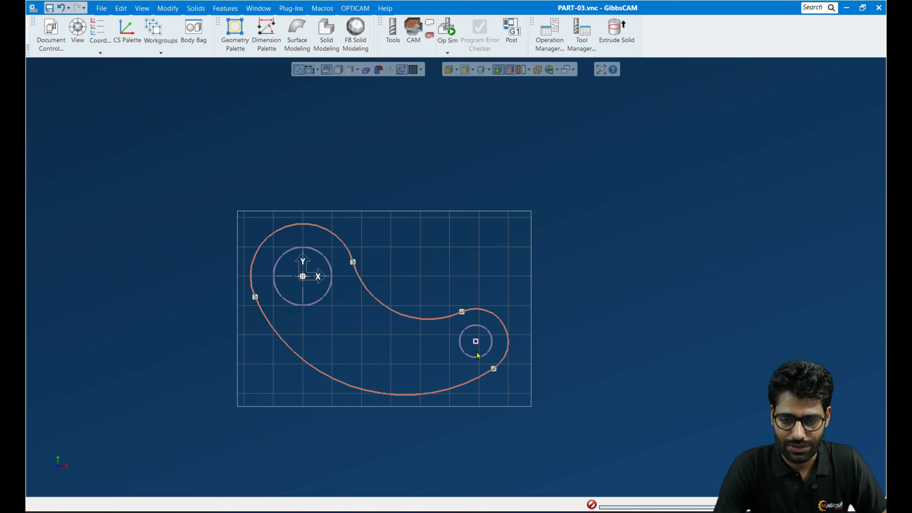
click(655, 338)
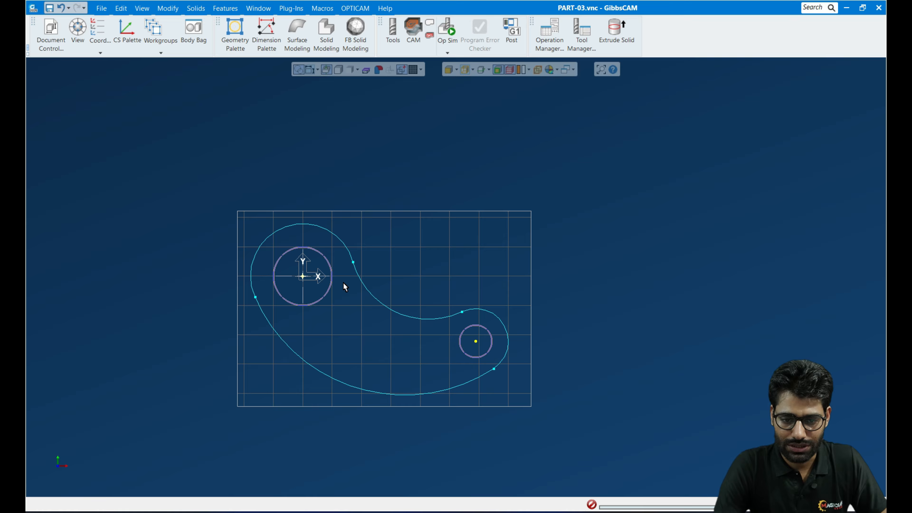
click(364, 286)
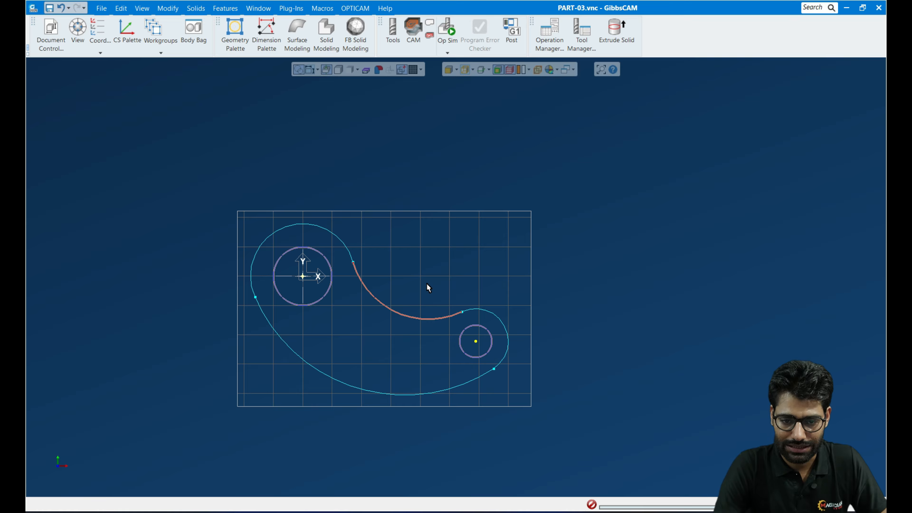
shift+click(348, 248)
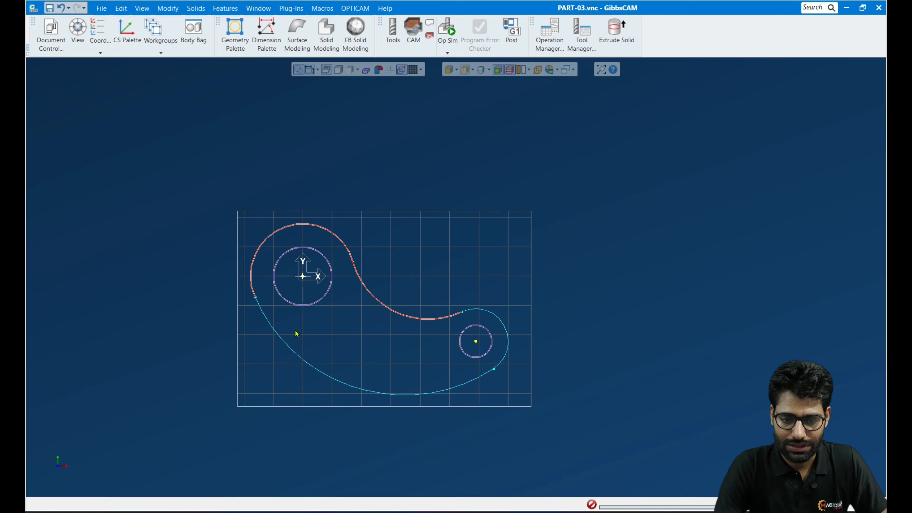
click(567, 277)
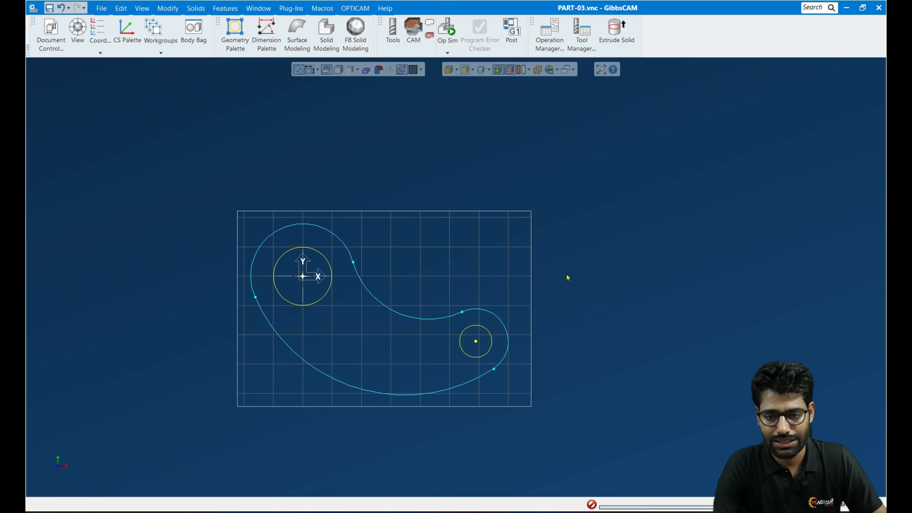
- Try selecting the entire closed outer profile as one chain and clear the selection
double_click(393, 310)
click(394, 310)
double_click(393, 310)
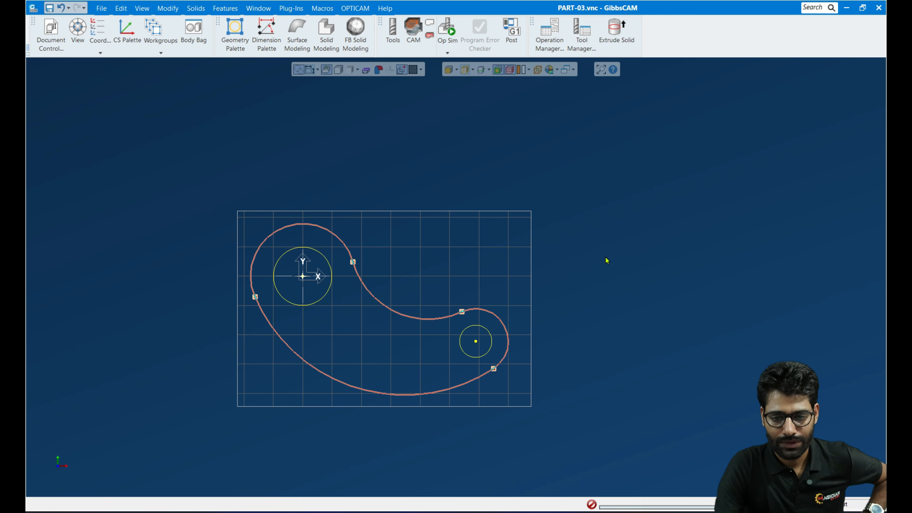
click(592, 368)
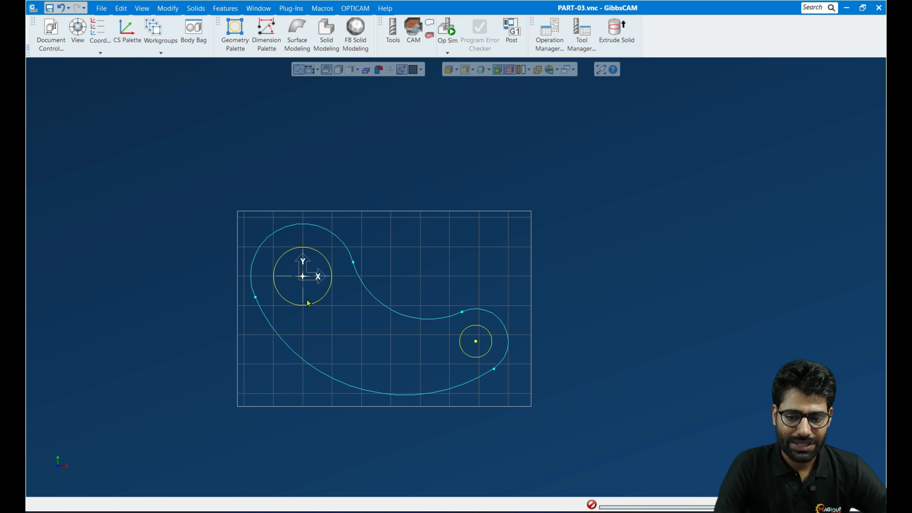
- Start an interactively placed circle in the geometry palette and set its radius to 9
scroll(473, 298, down, 2)
scroll(473, 298, up, 2)
scroll(267, 341, up, 2)
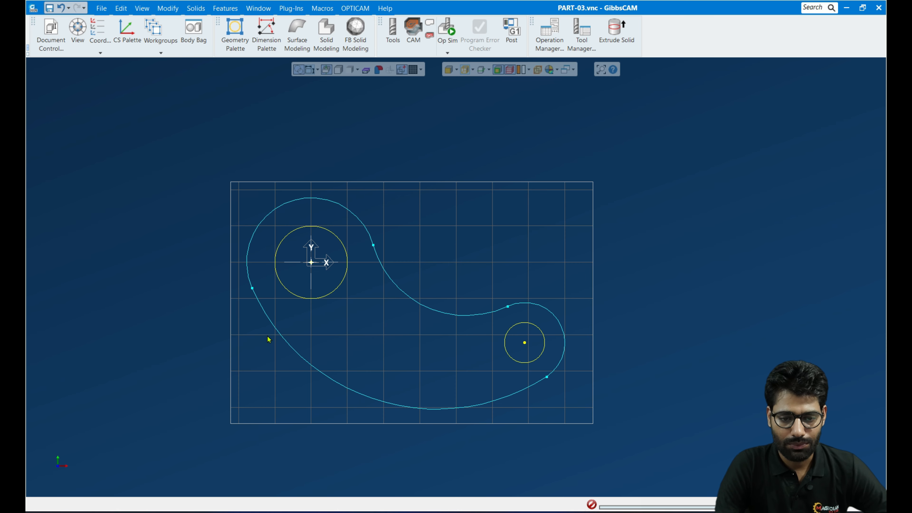
scroll(267, 341, up, 1)
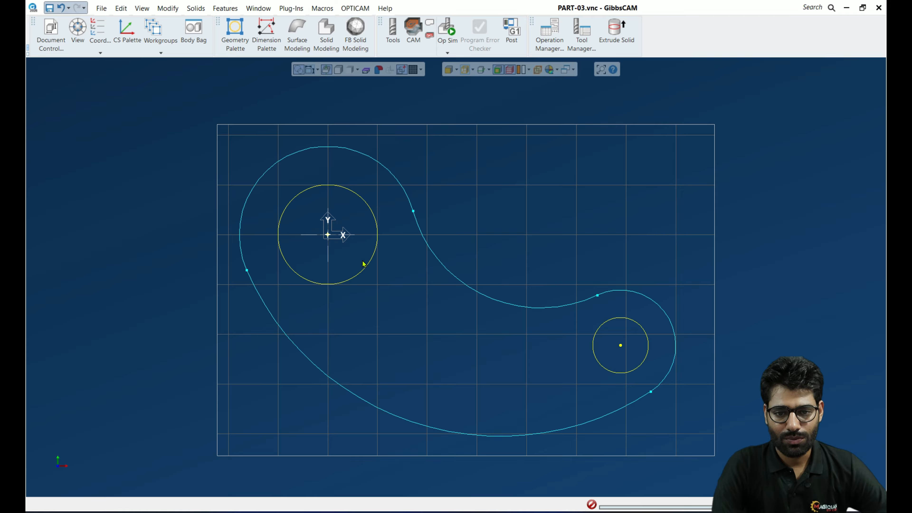
click(239, 48)
click(650, 110)
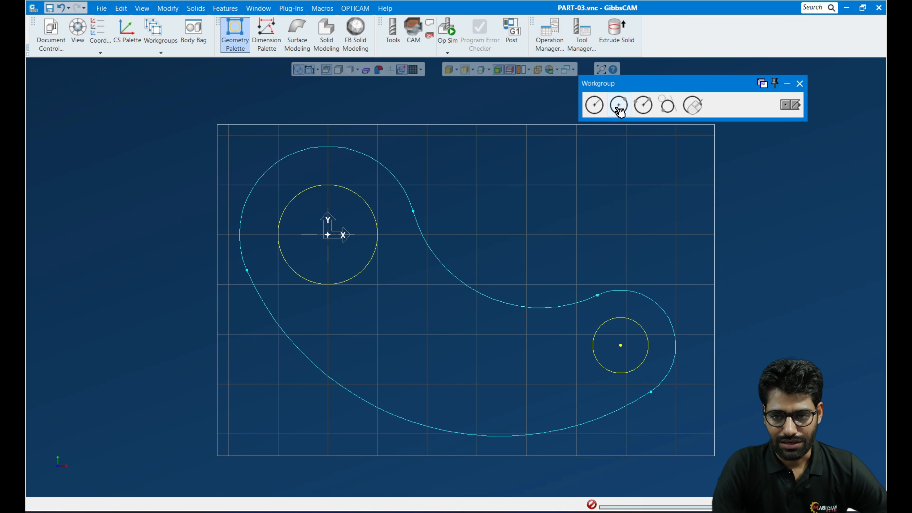
click(693, 105)
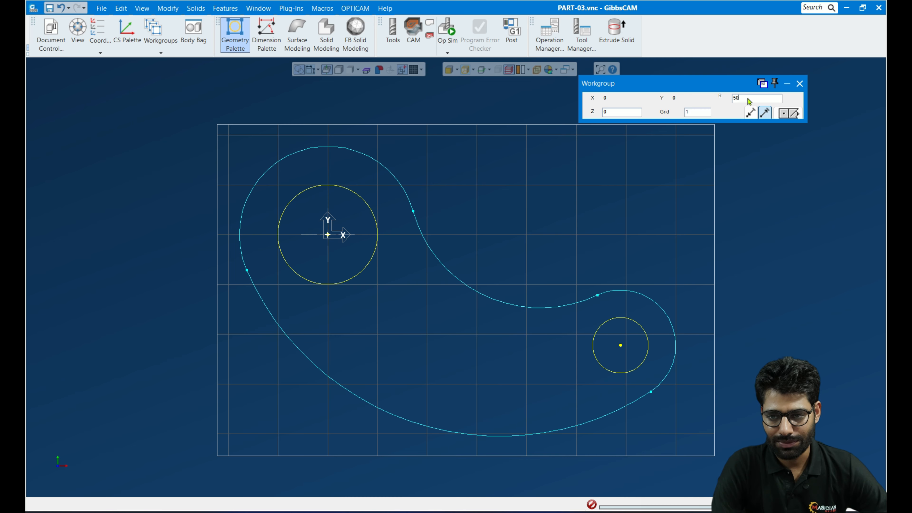
drag(749, 101, 717, 98)
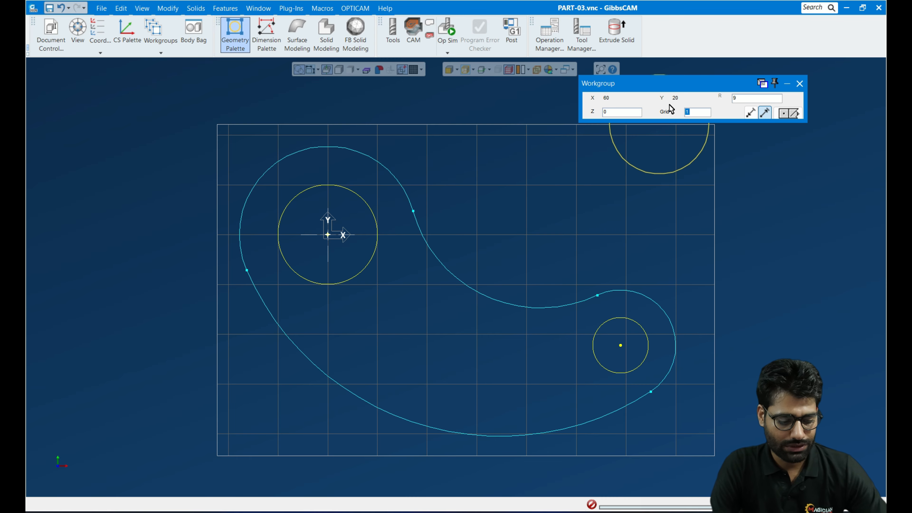
- Try a grid spacing of 10 for positioning the new circle, and set the spacing to 1
text(0)
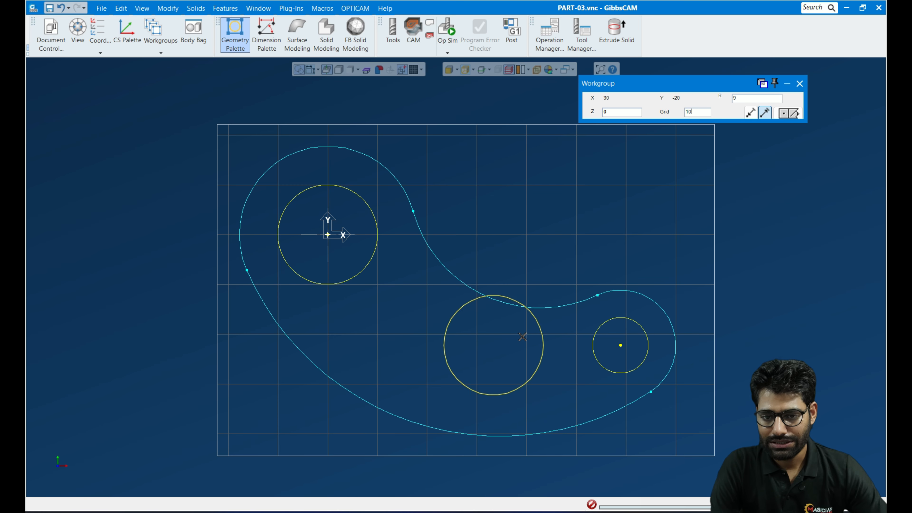
double_click(704, 113)
text(1)
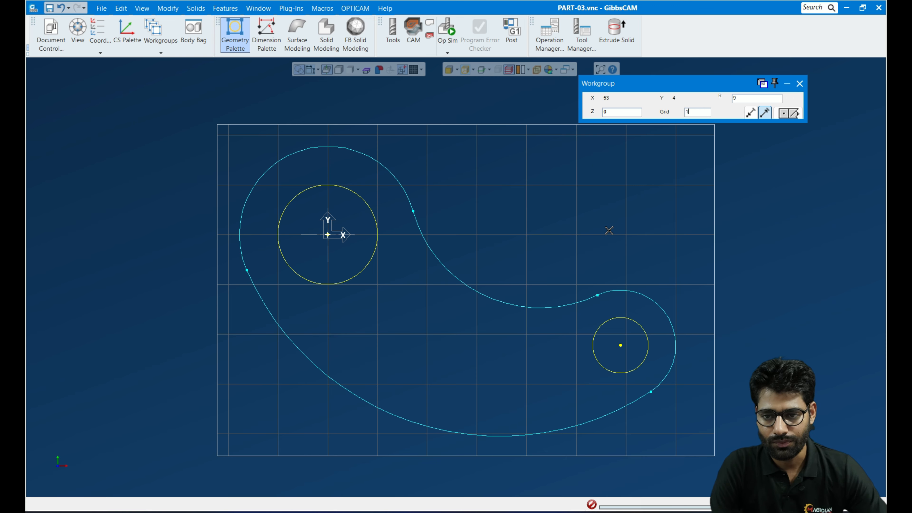
- Try placing the circle with its centre at X 40, Y 10 and stretching its radius to about 11.7, and abandon it
click(328, 234)
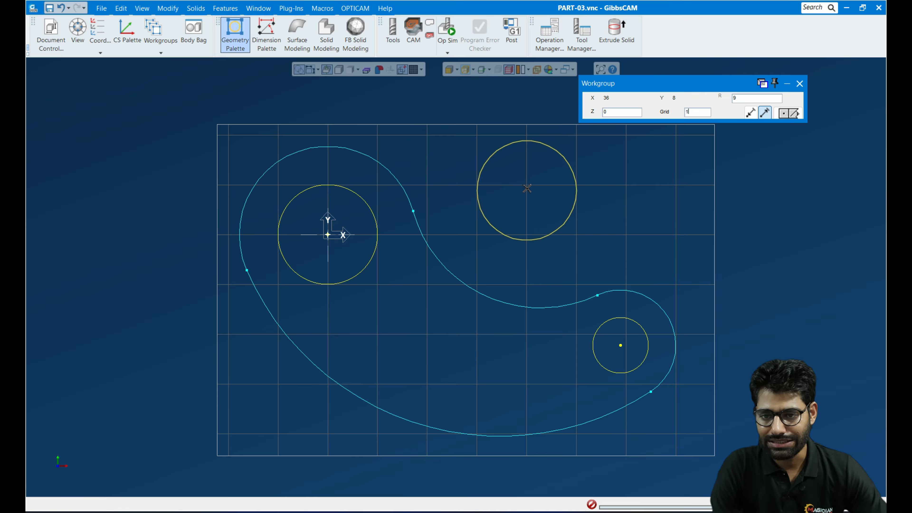
click(530, 178)
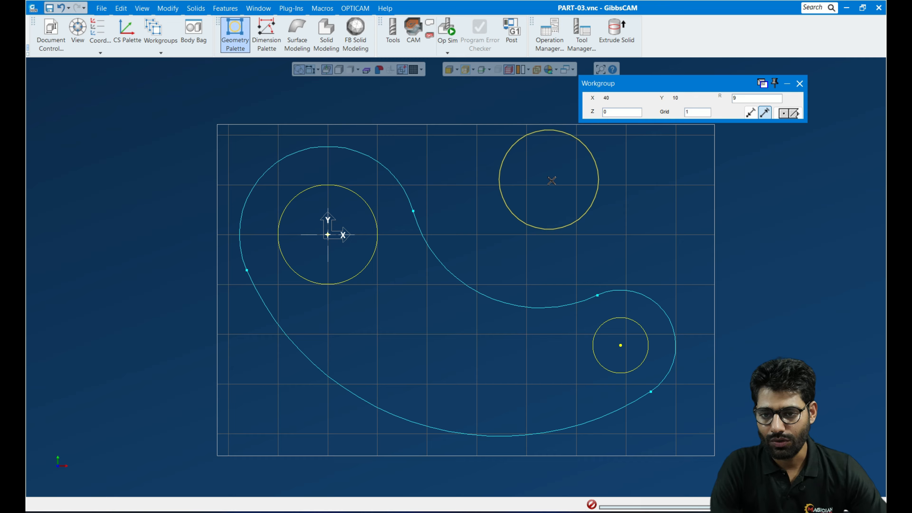
drag(552, 181, 665, 147)
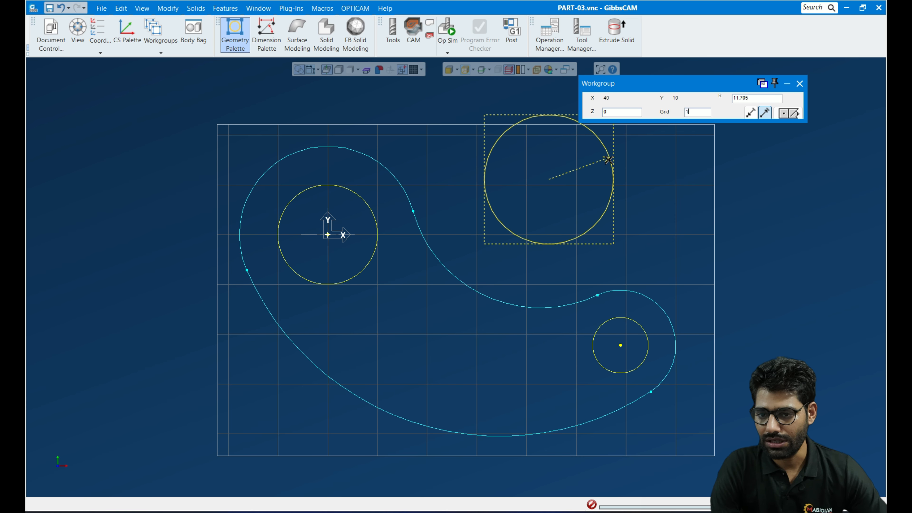
key(Escape)
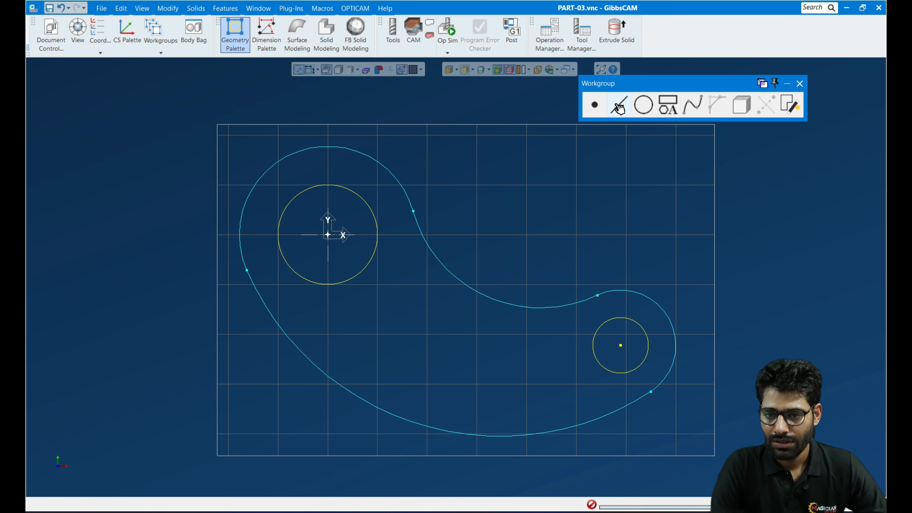
- Examine the settings for a circle defined by a centre point and a second point, including the centre's X, Y and Z coordinates
click(644, 111)
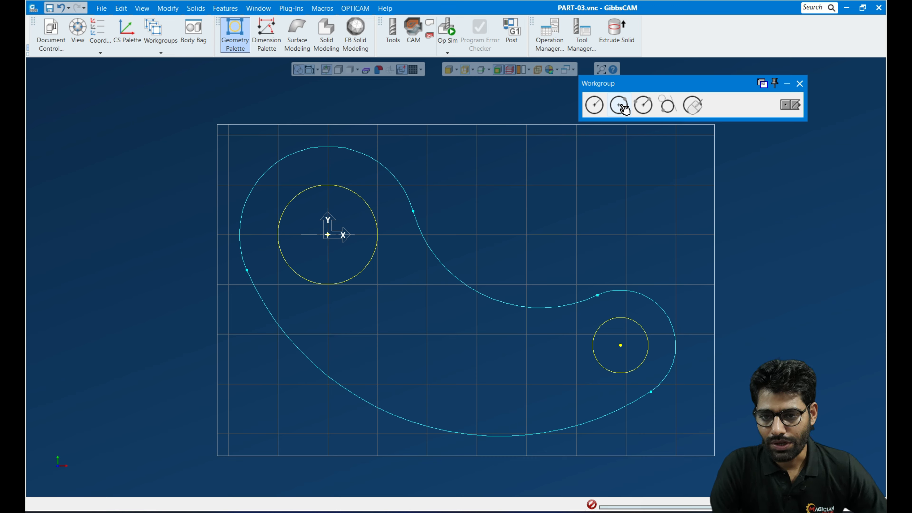
click(621, 106)
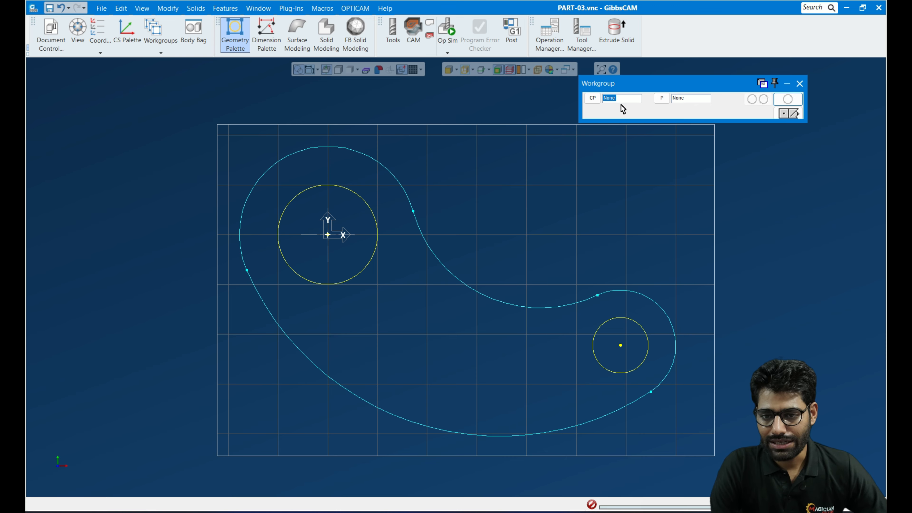
click(592, 101)
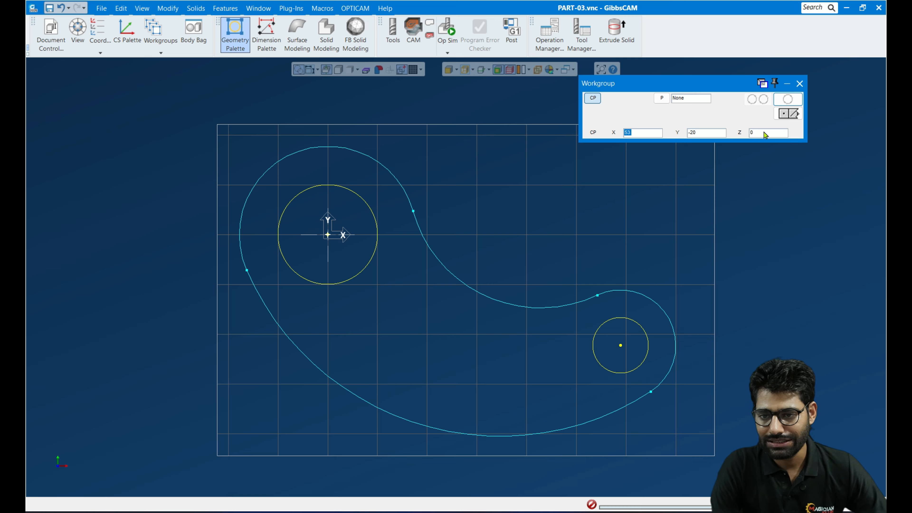
click(787, 115)
- Examine the settings for a circle defined by two points and a radius
click(643, 104)
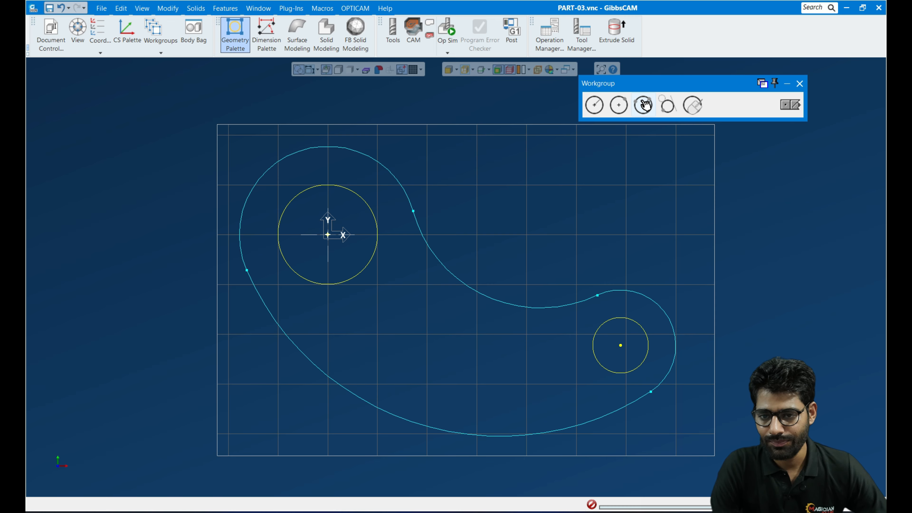
click(647, 108)
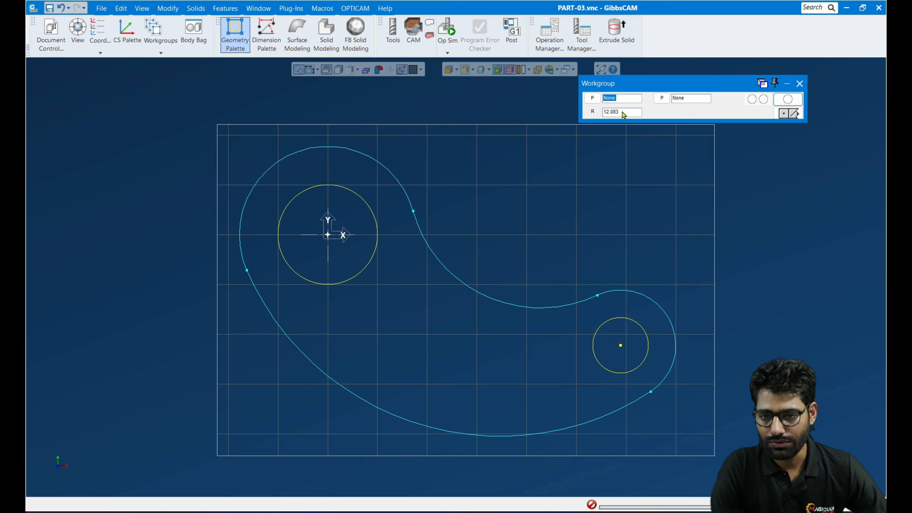
click(786, 113)
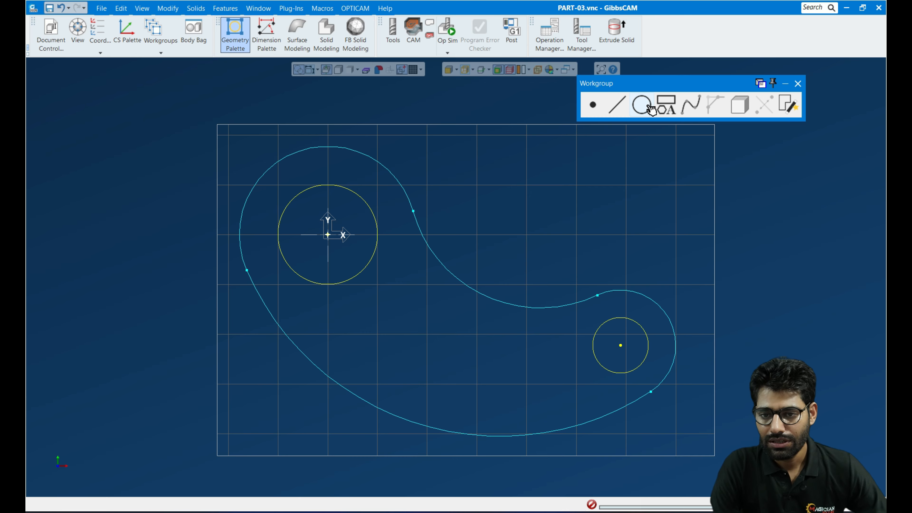
click(650, 106)
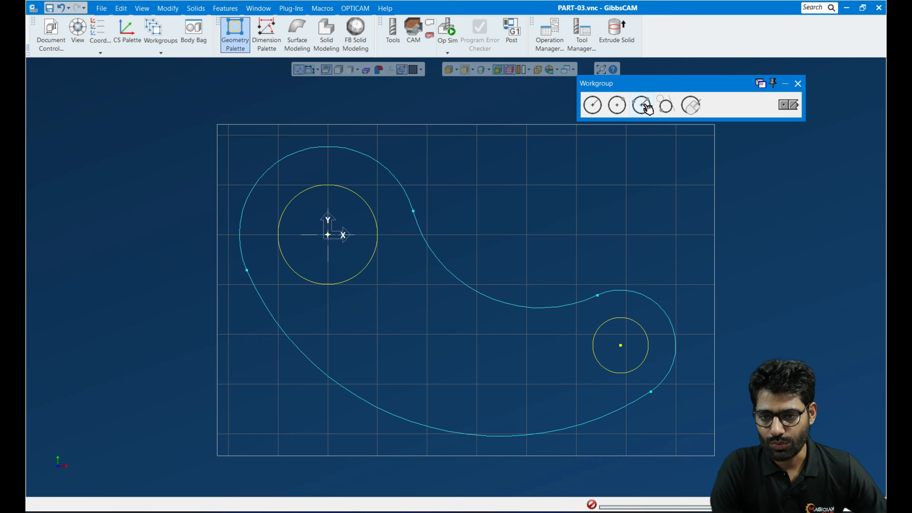
click(652, 107)
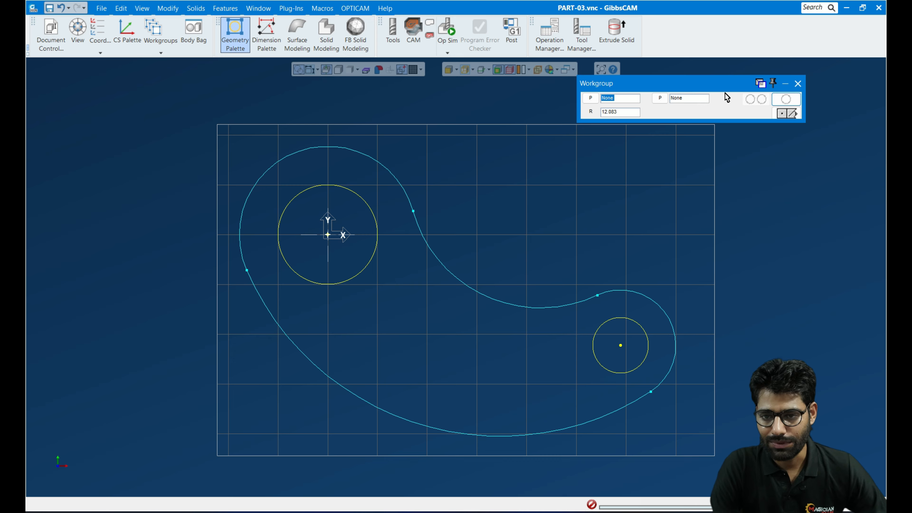
click(786, 117)
- Examine the settings for a circle defined by three features and return to the main geometry tools
click(672, 105)
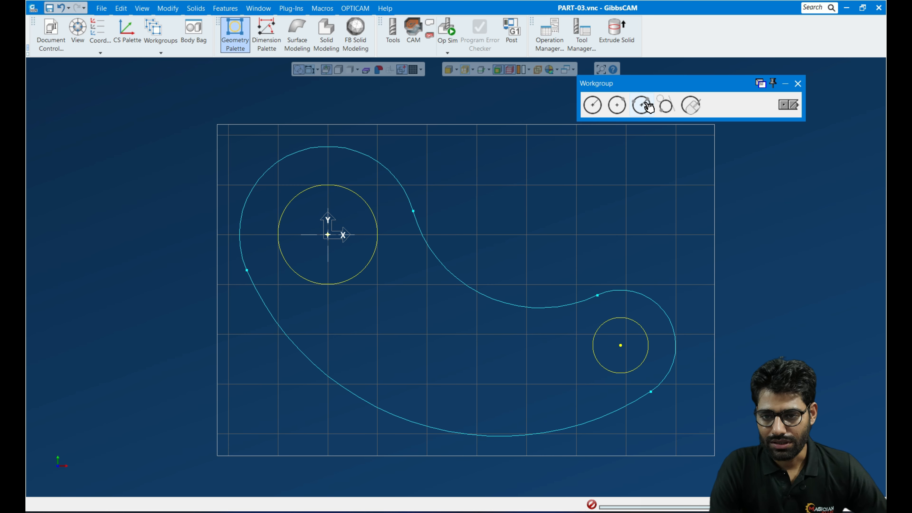
click(670, 108)
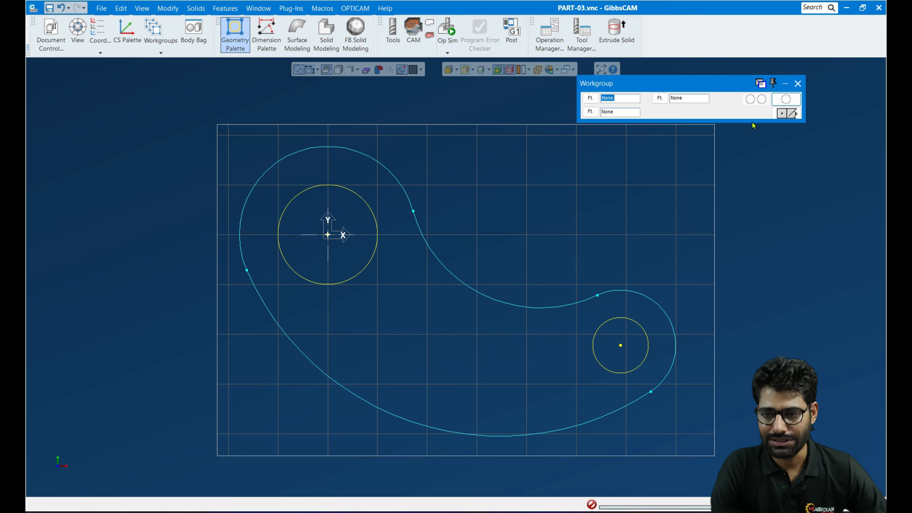
click(784, 113)
click(639, 107)
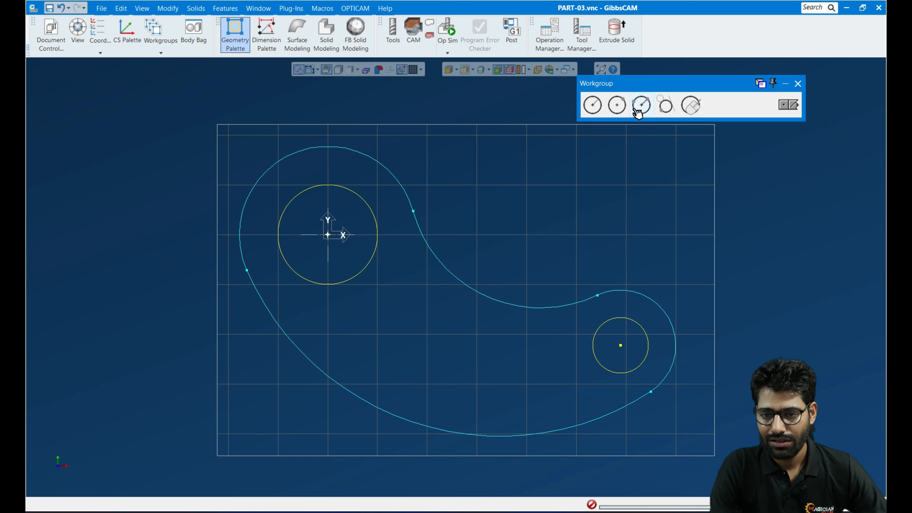
click(788, 106)
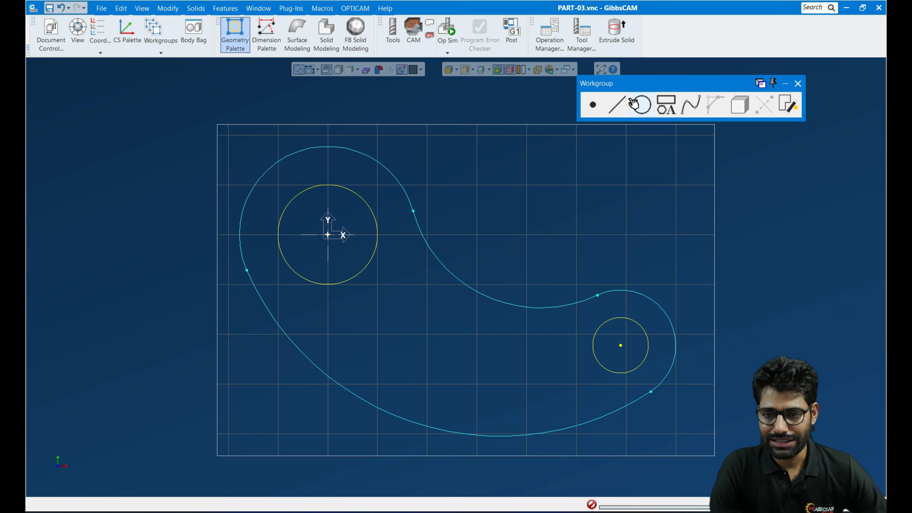